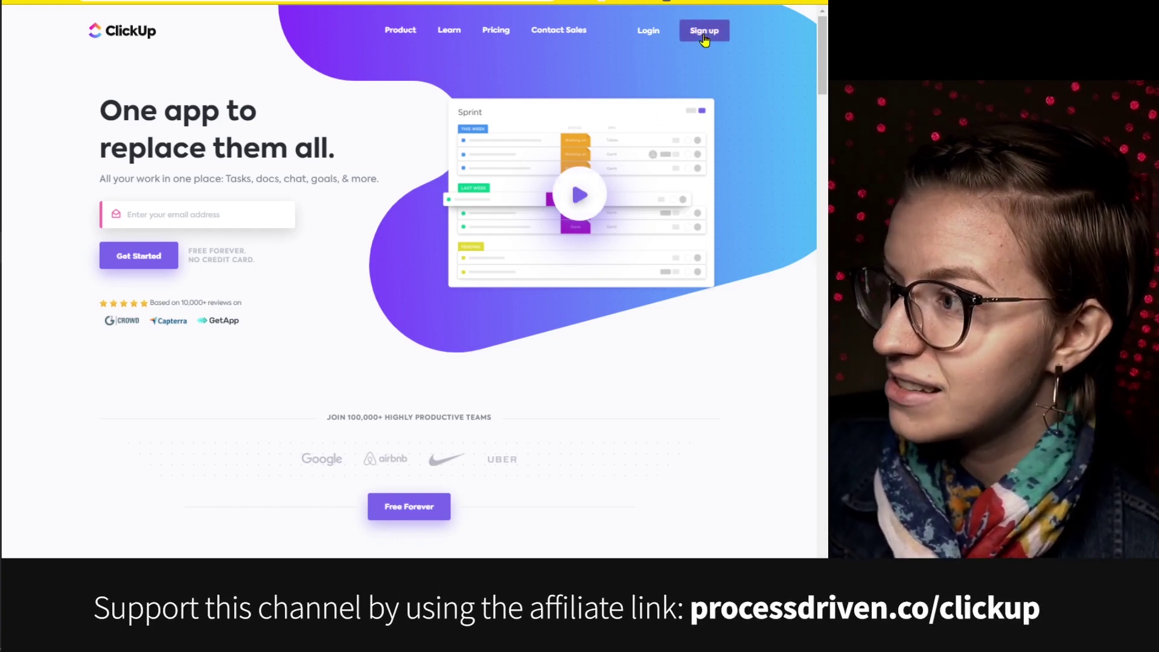
Sign up for a free ClickUp account and enter the emailed 4-digit confirmation code
click(704, 33)
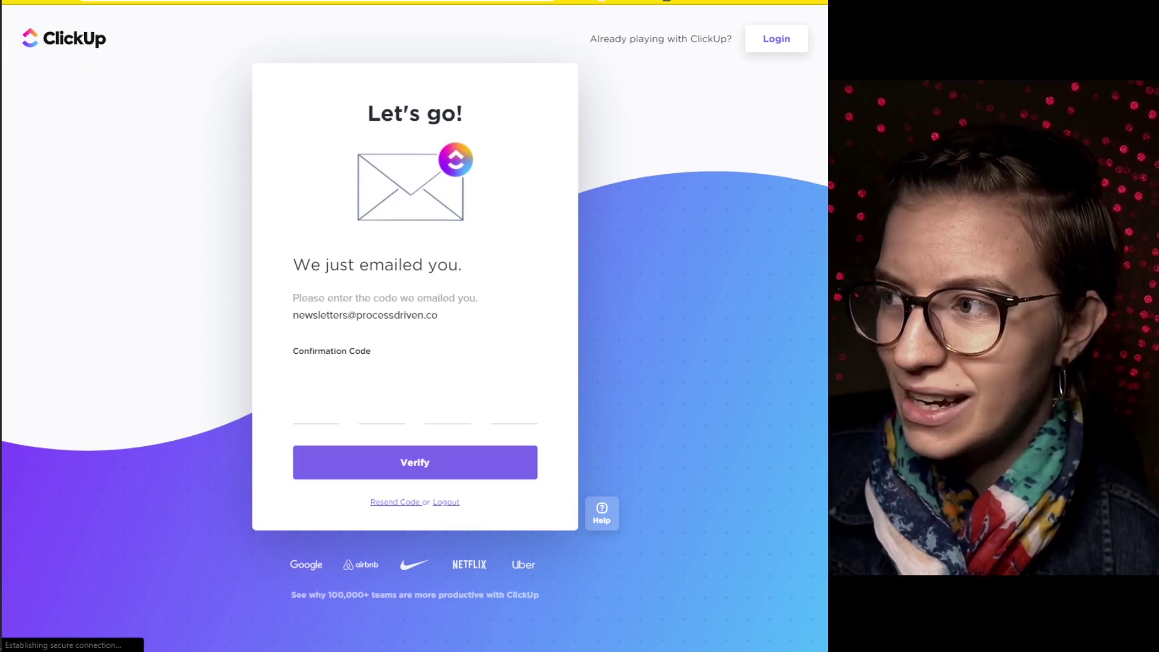
click(311, 406)
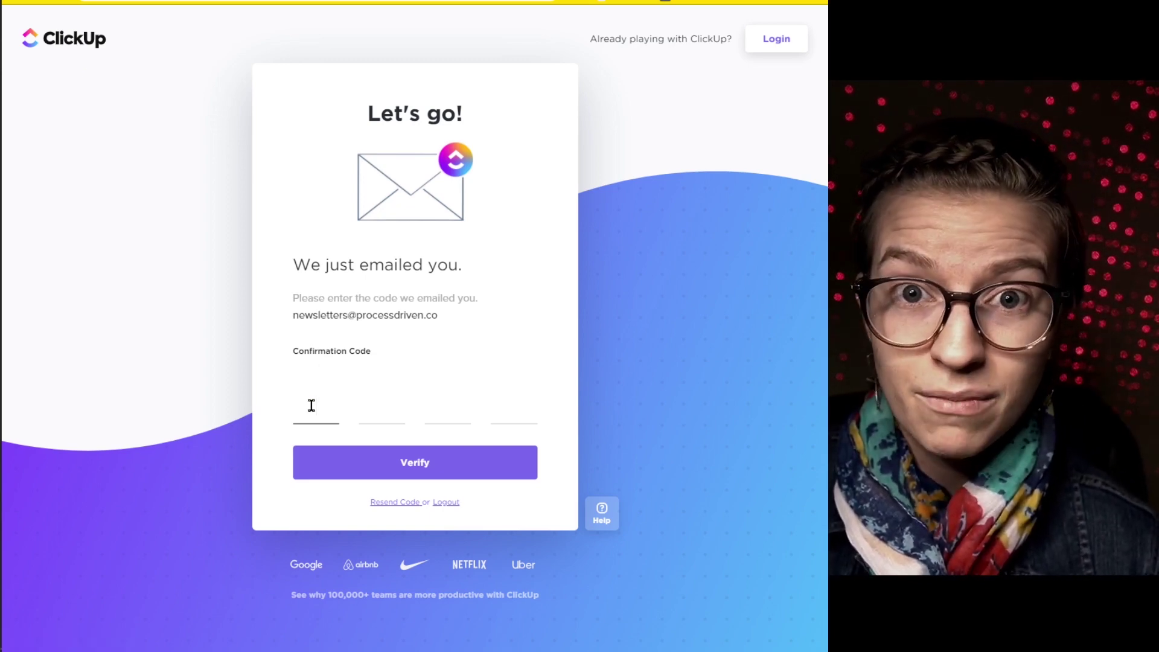
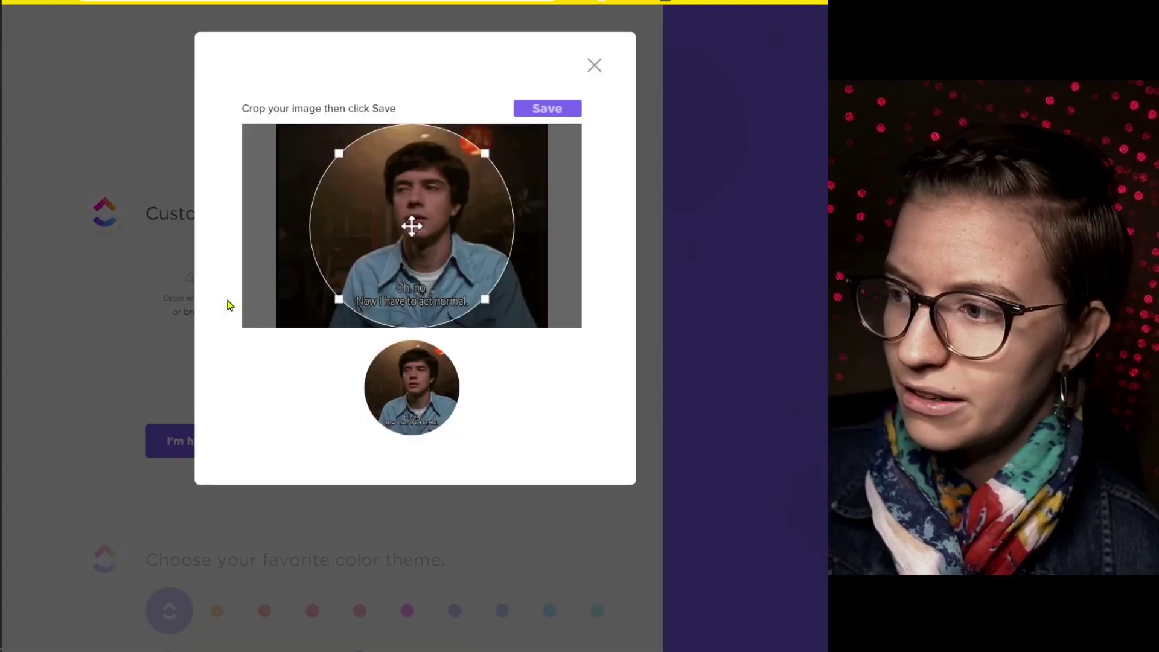
Save the cropped photo as your avatar and accept it to continue
click(545, 108)
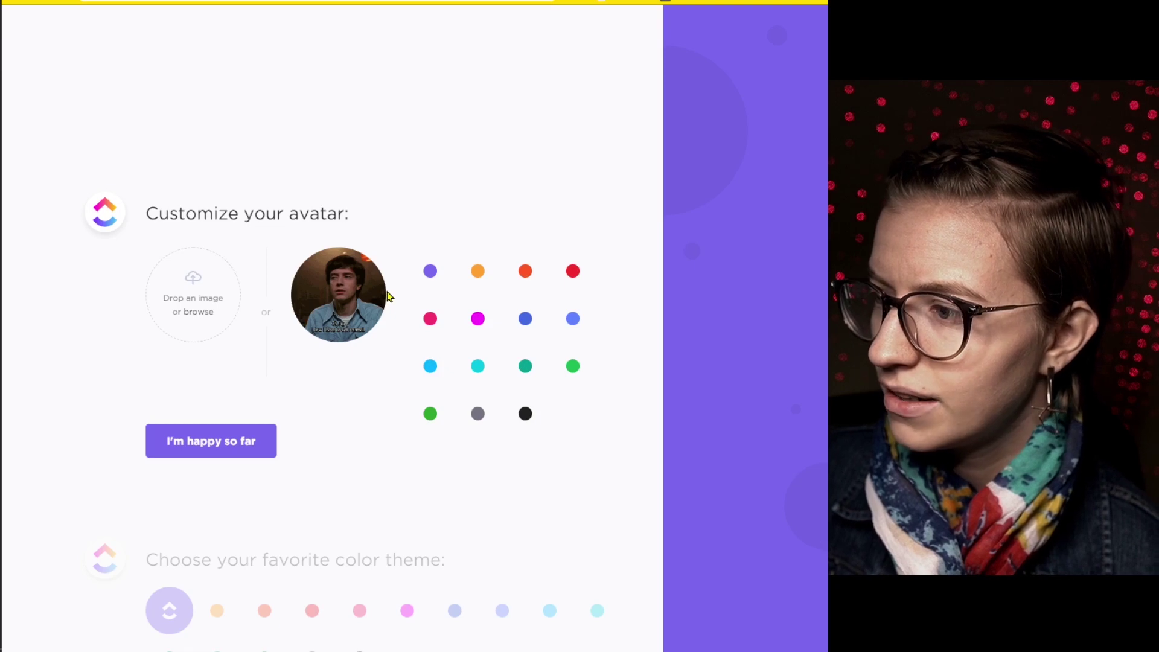
click(167, 453)
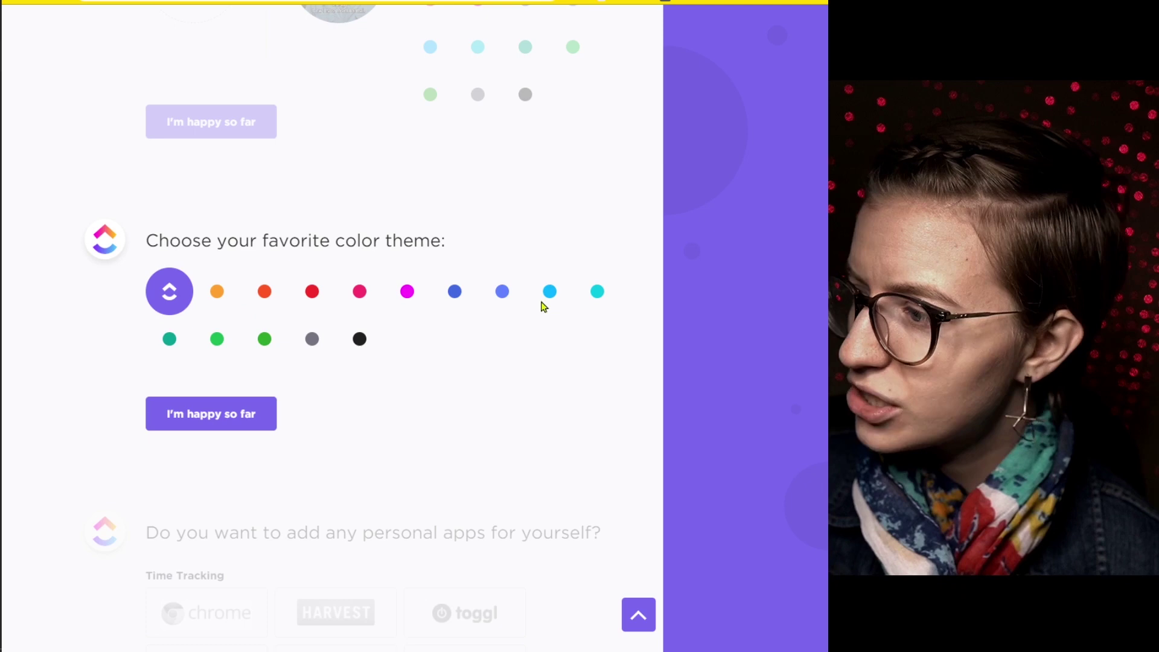
Choose the periwinkle theme, then skip personal apps, leaving Chrome time tracking and Google Calendar unadded
click(503, 296)
click(241, 420)
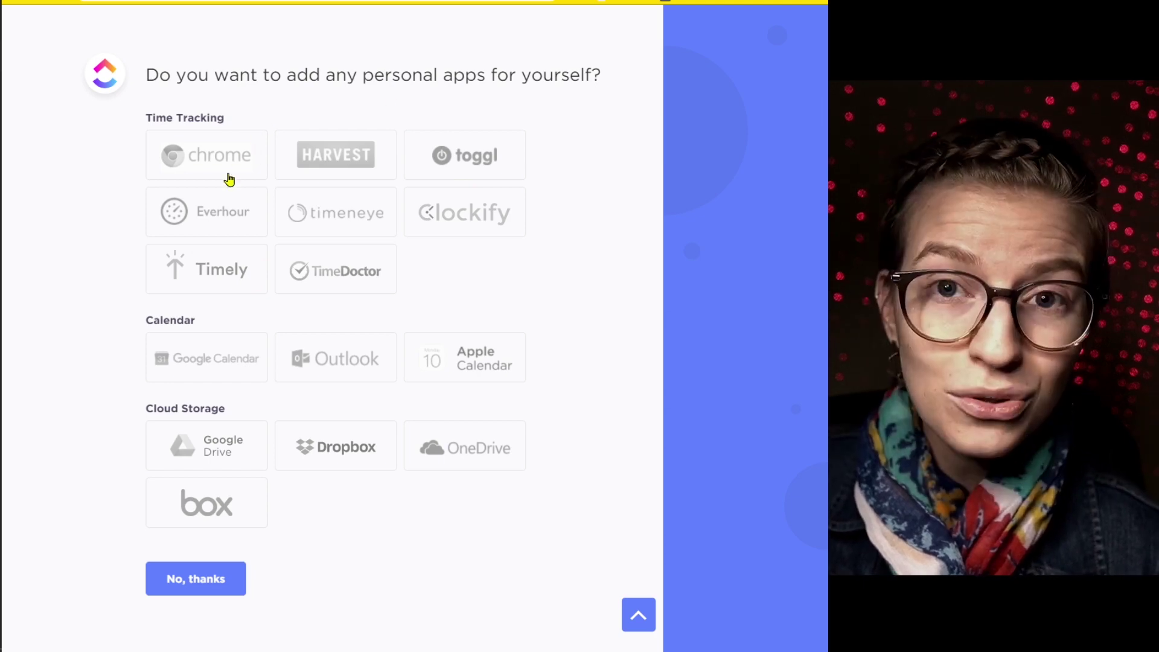
click(194, 165)
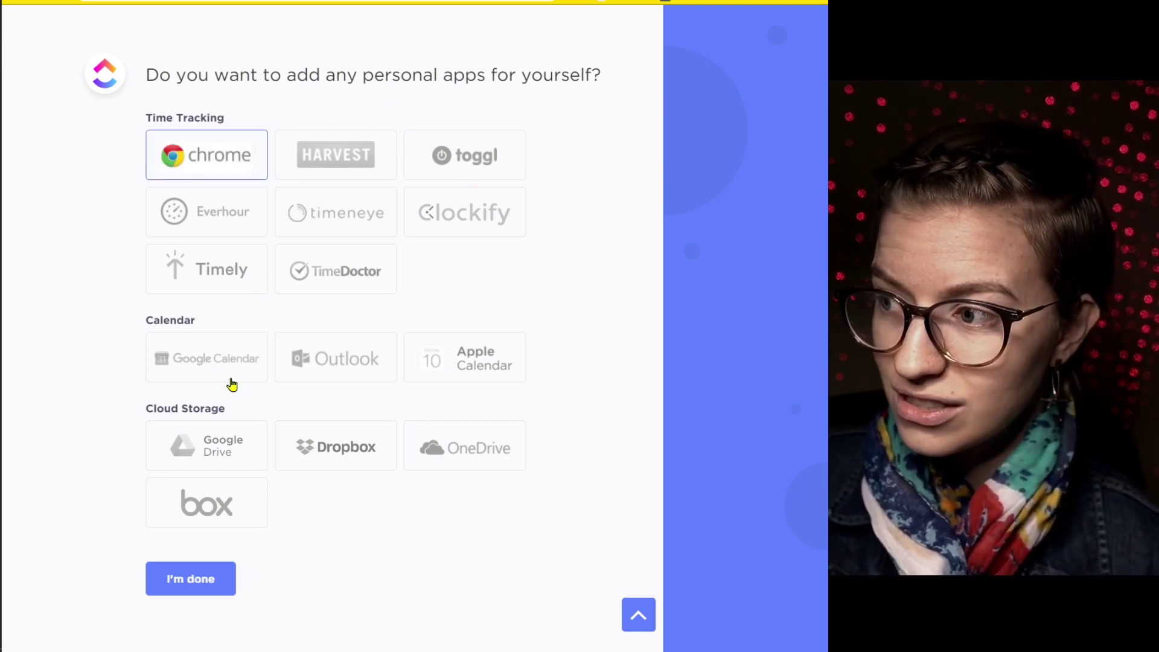
click(229, 372)
click(224, 359)
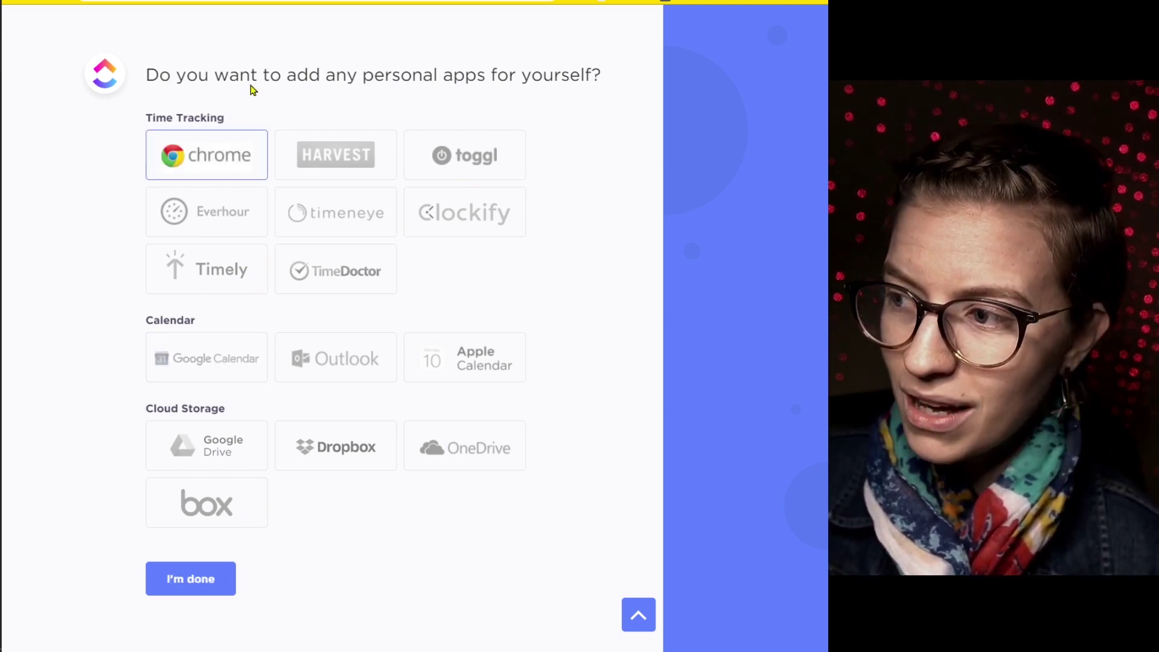
click(244, 162)
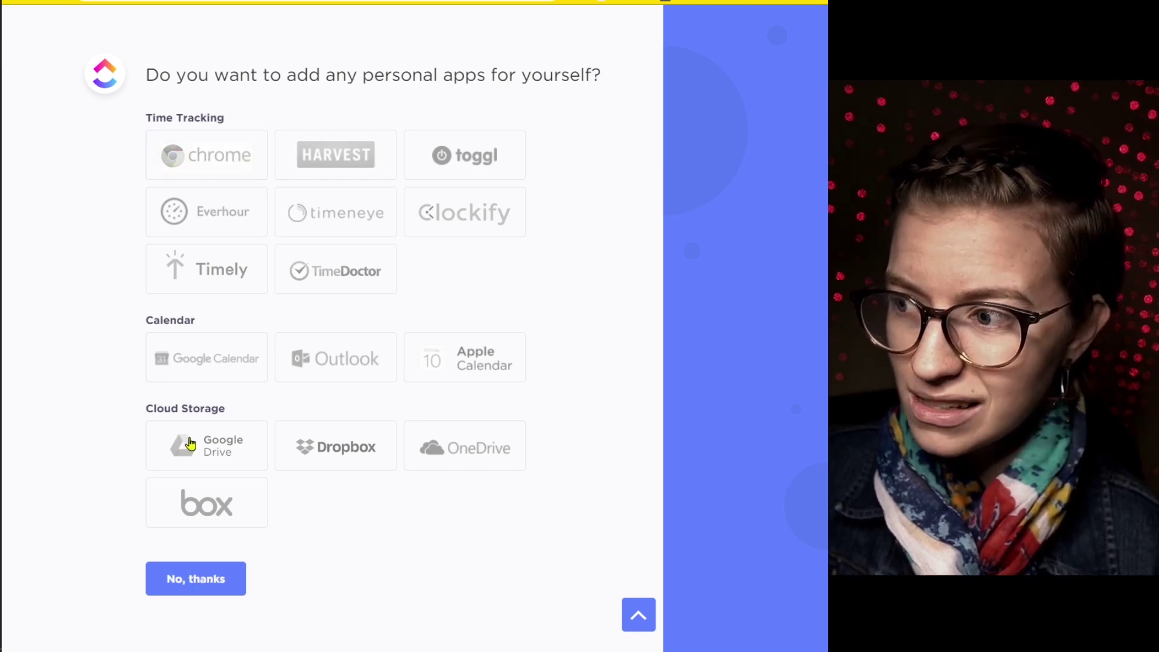
click(192, 587)
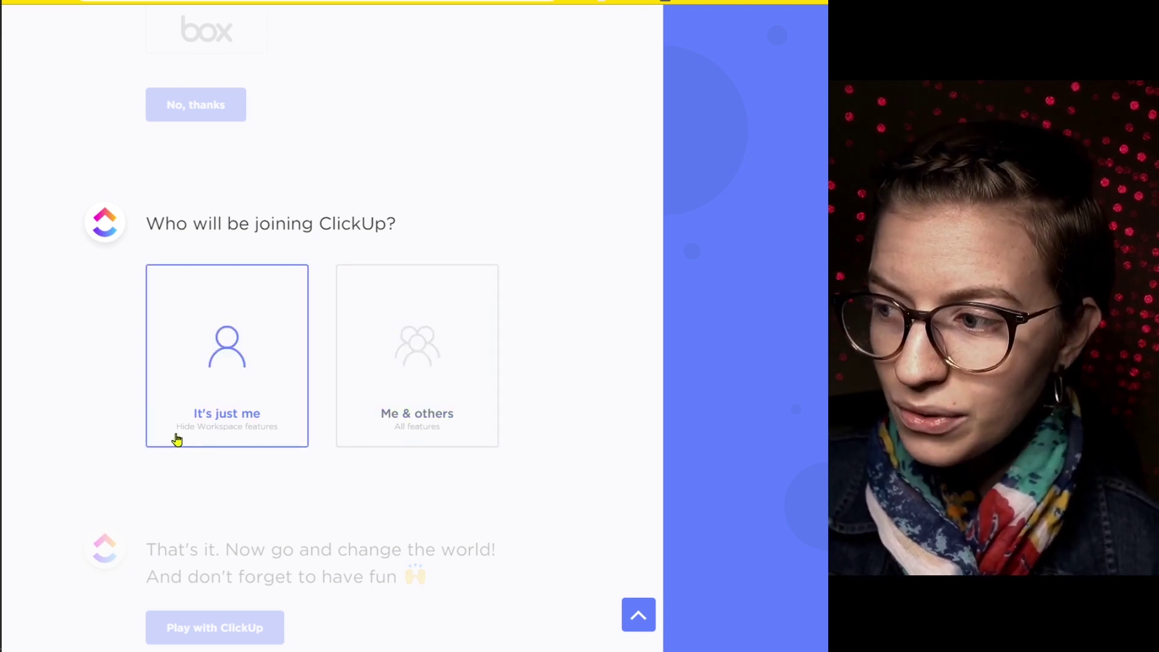
Indicate that you'll use the workspace with others ('Me & others')
drag(177, 440, 273, 434)
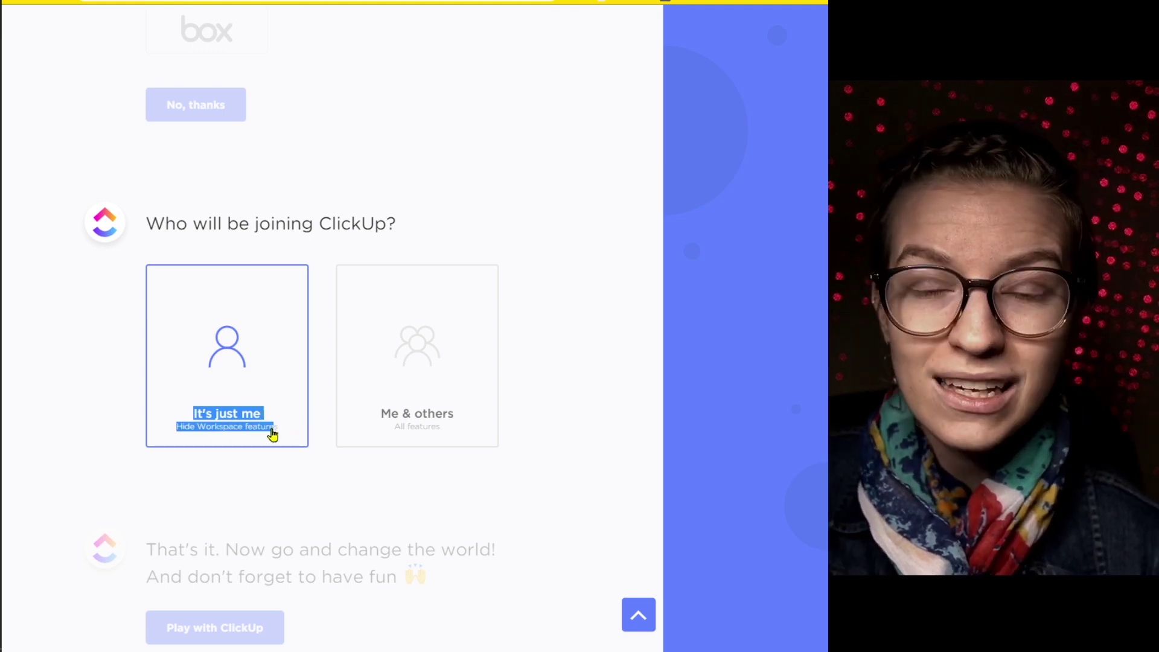
drag(273, 435, 300, 476)
click(382, 422)
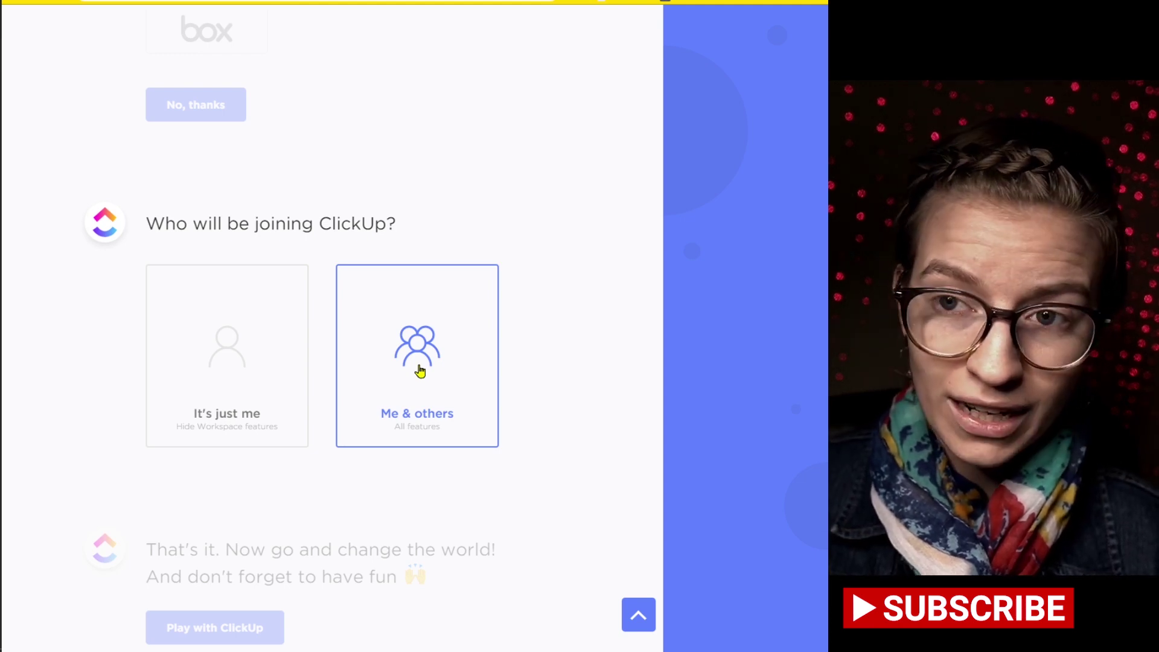
click(419, 371)
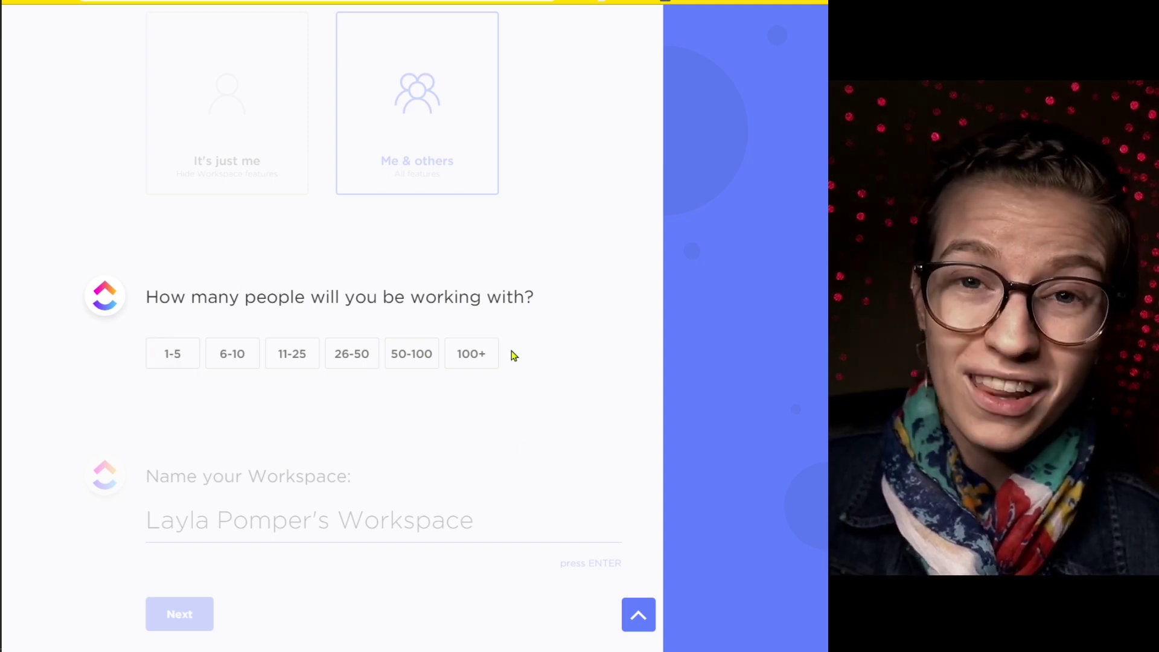
Set team size to 1-5, name the workspace ProcessDriven, and skip inviting people
click(178, 357)
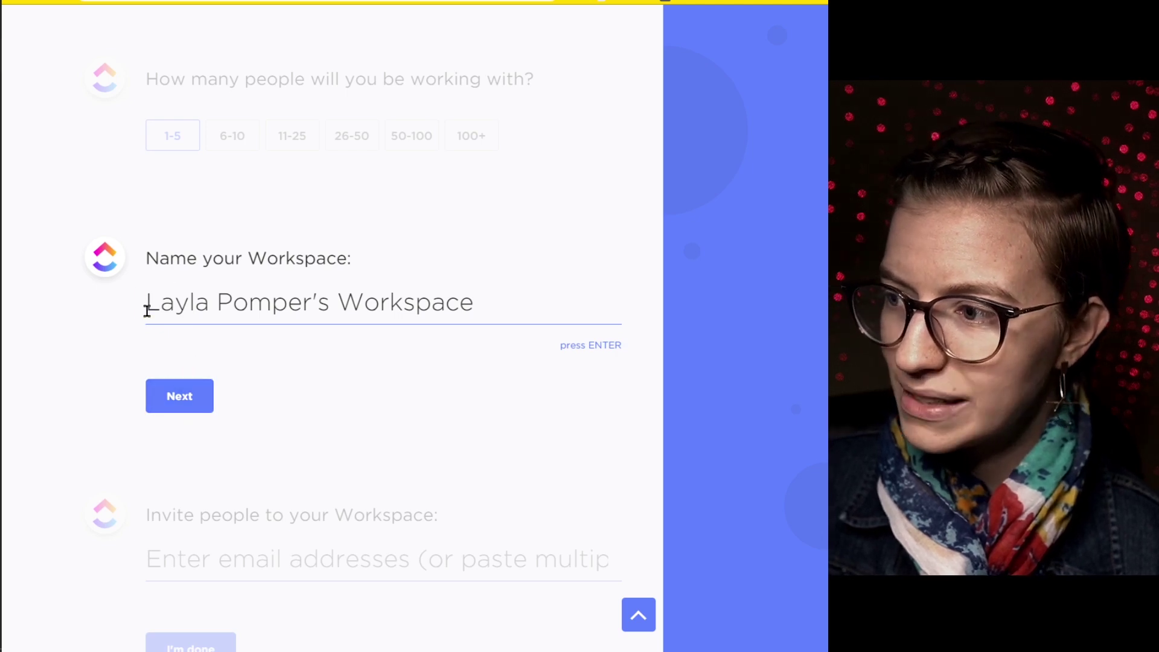
drag(145, 307, 540, 318)
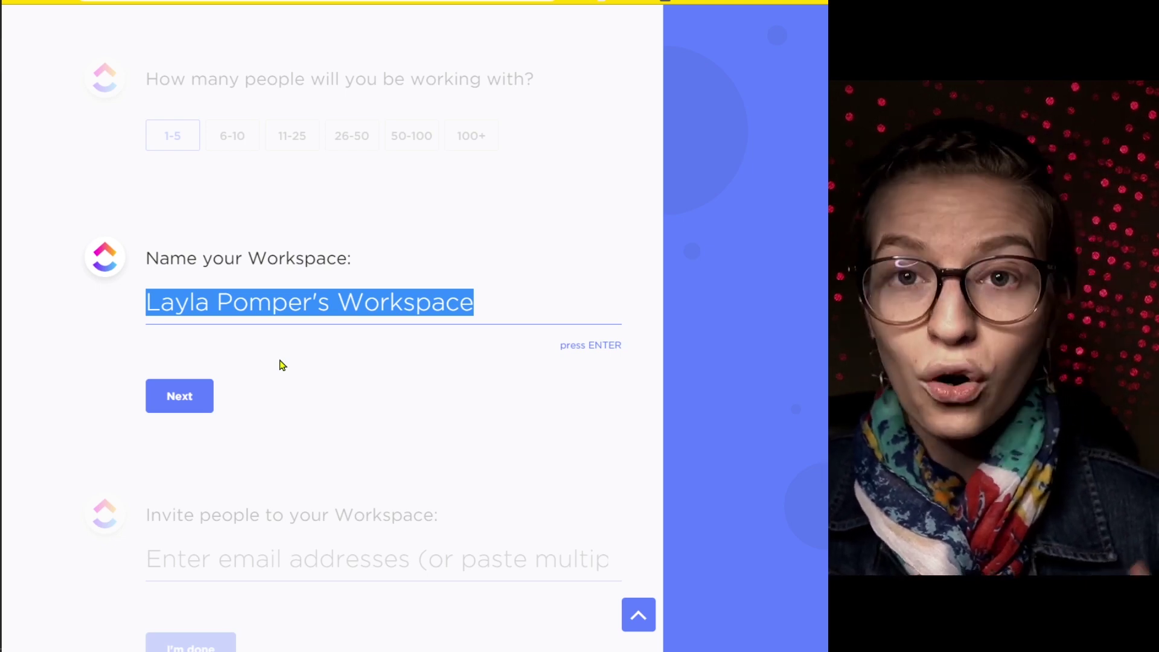
text(ProcessDriven)
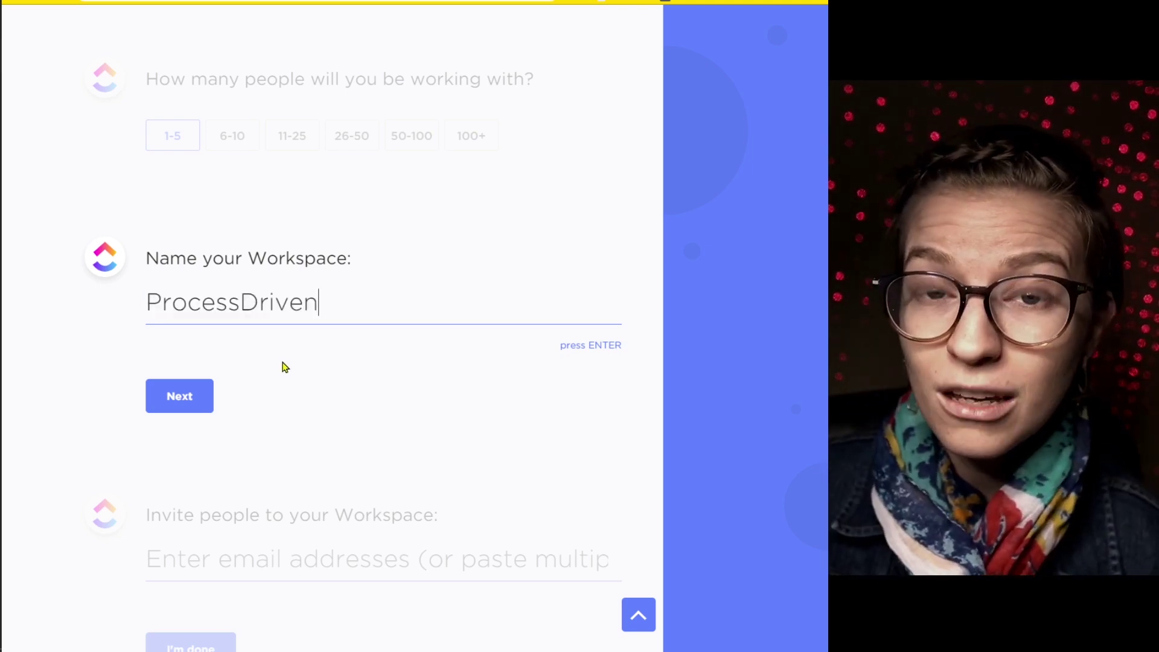
click(183, 408)
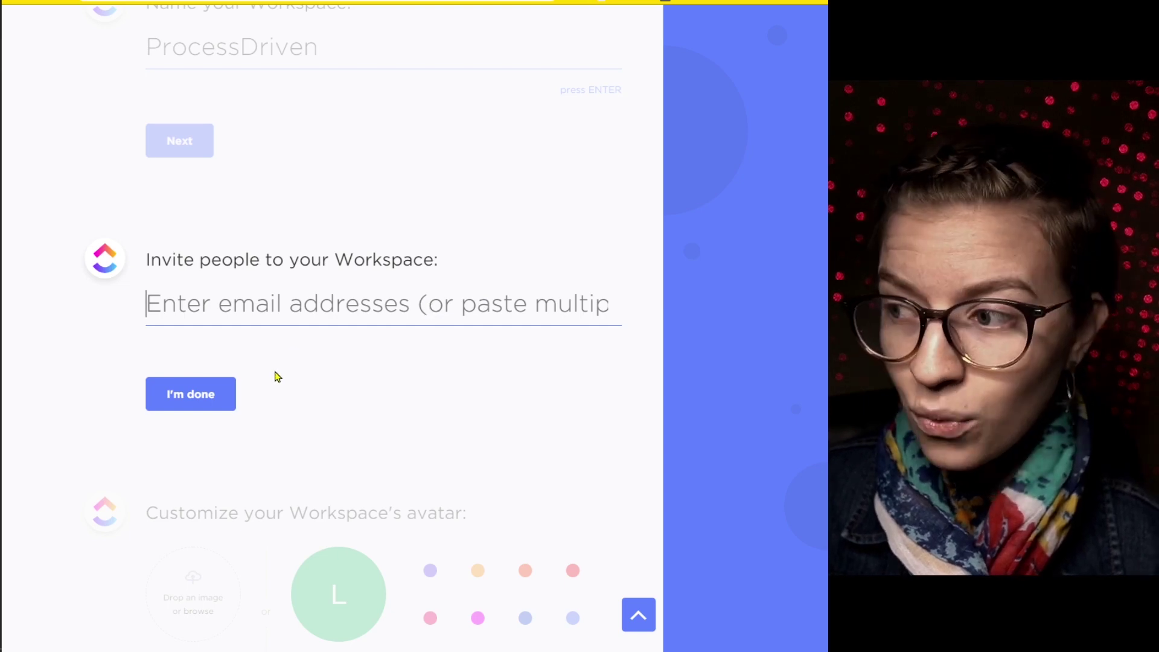
click(164, 392)
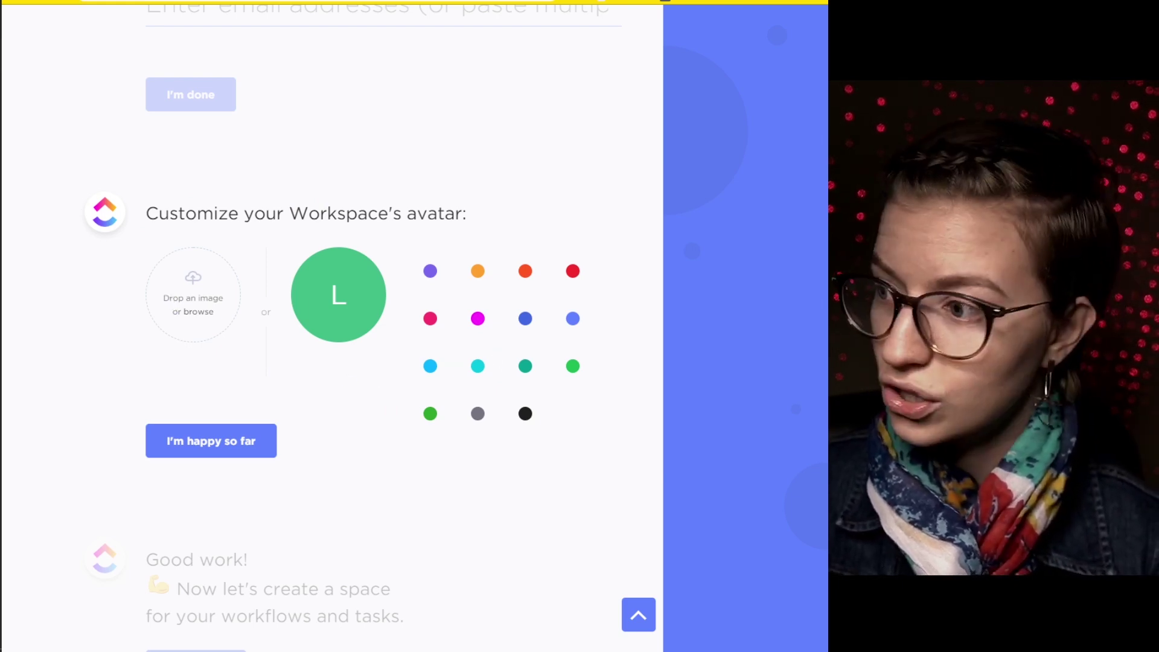
Upload and save a cartoon picture as the workspace avatar
drag(96, 284, 194, 298)
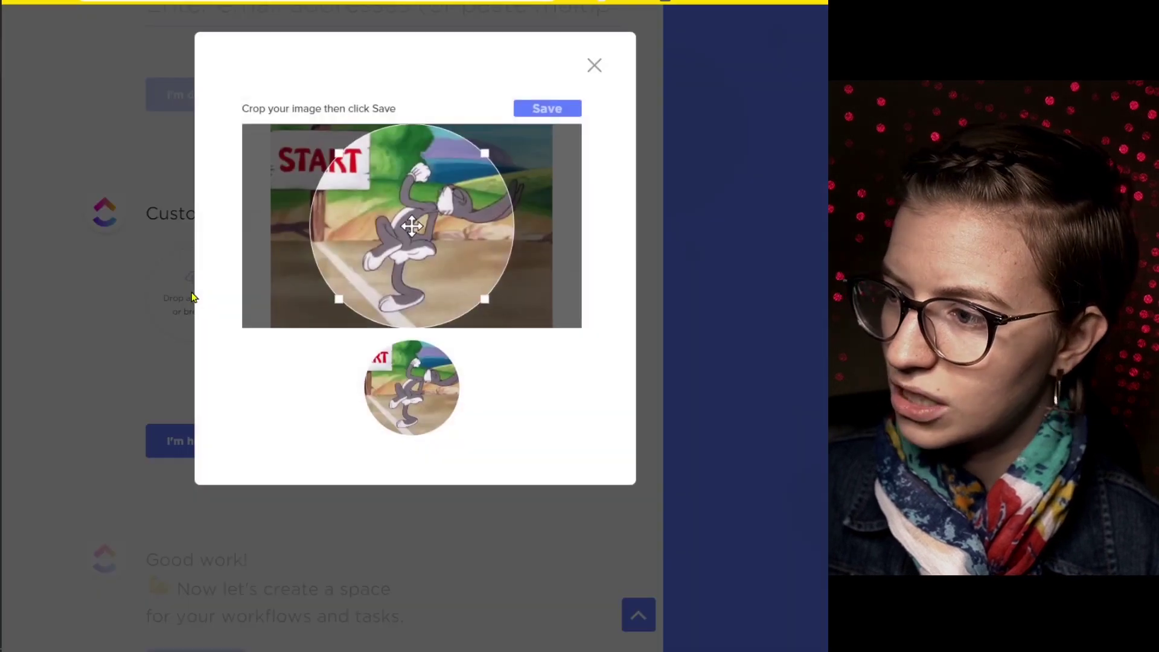
click(550, 111)
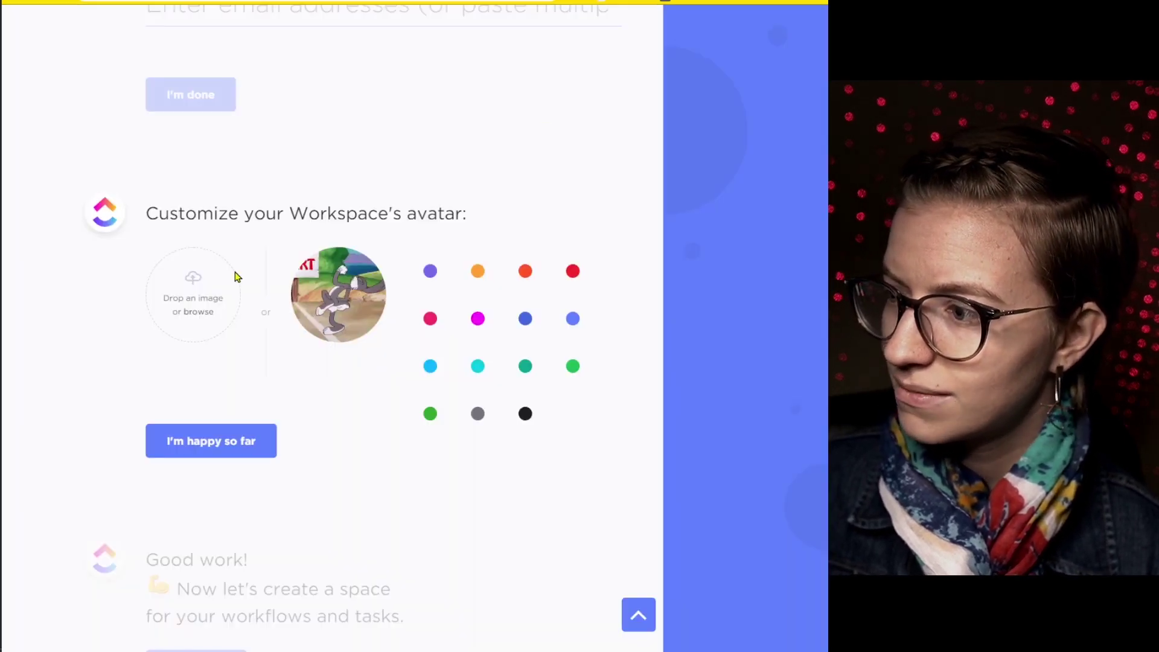
click(213, 450)
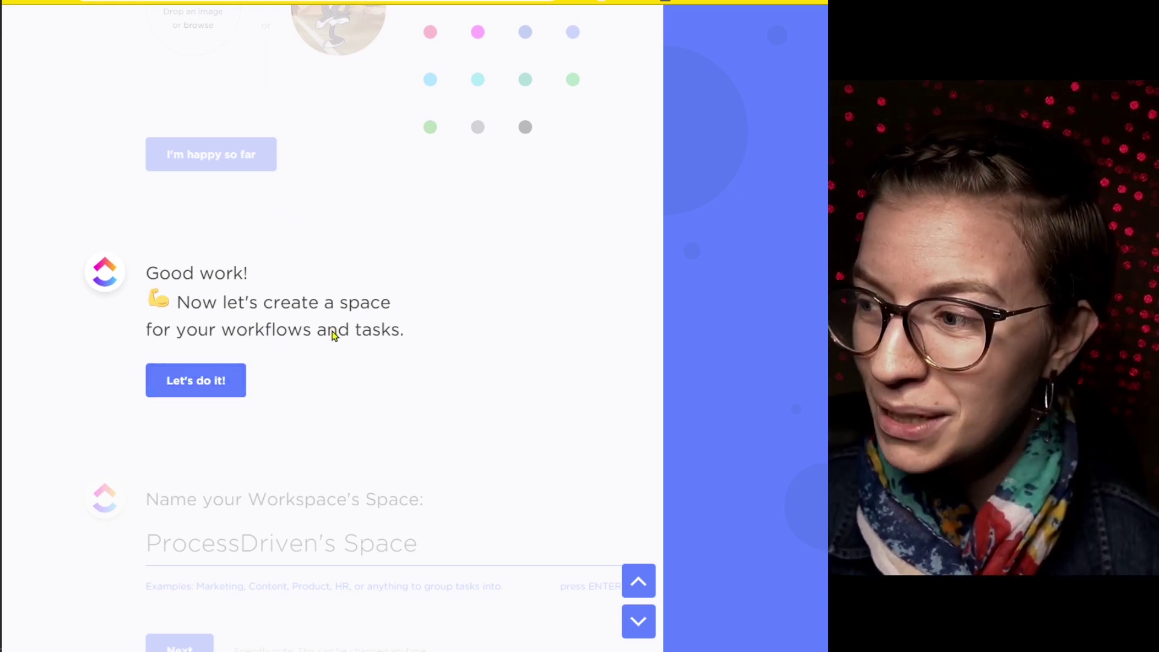
Name the new Space 'Learning ClickUp', correcting the 'ClickIUp' typo
click(228, 389)
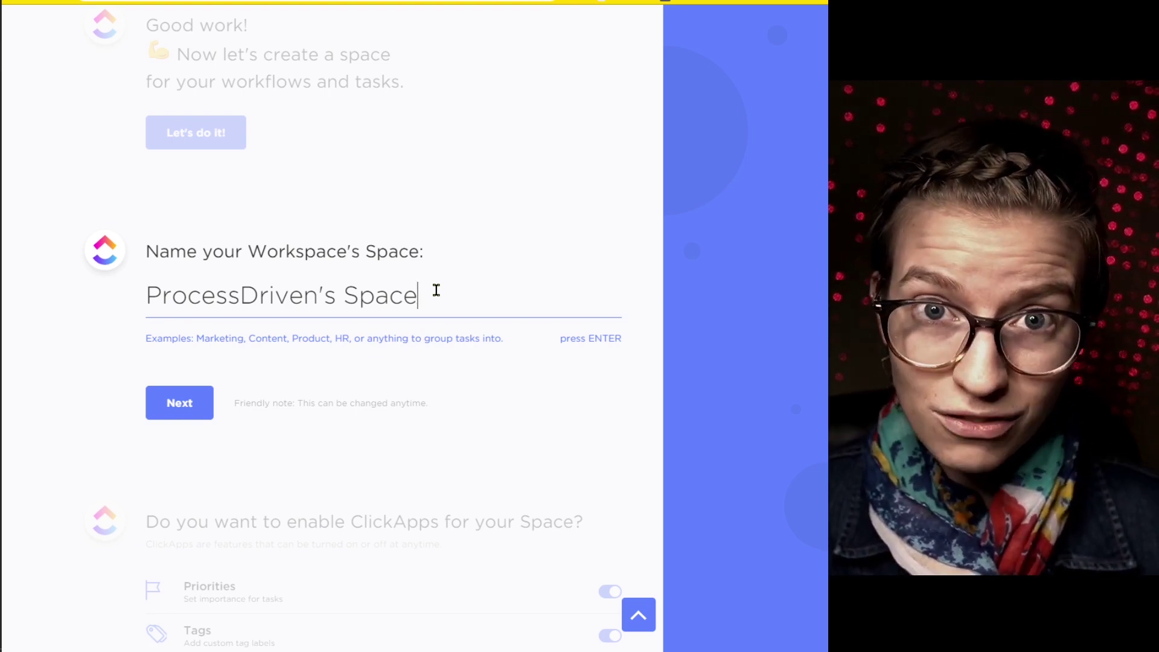
key(ctrl+a)
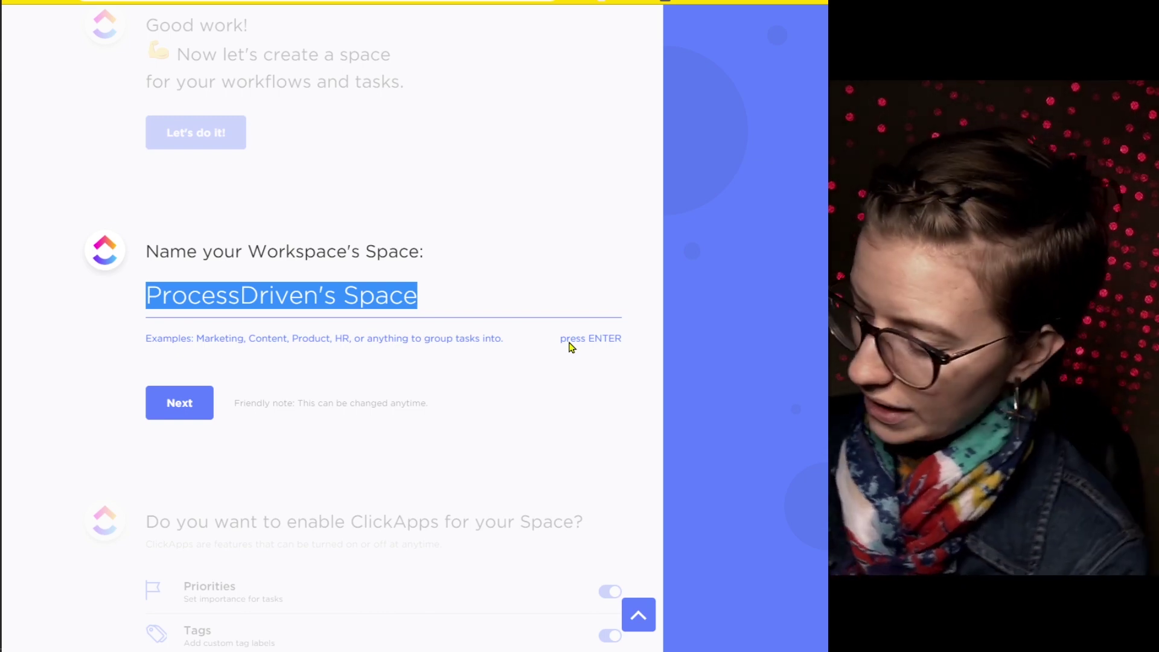
text(Learning ClickIUp)
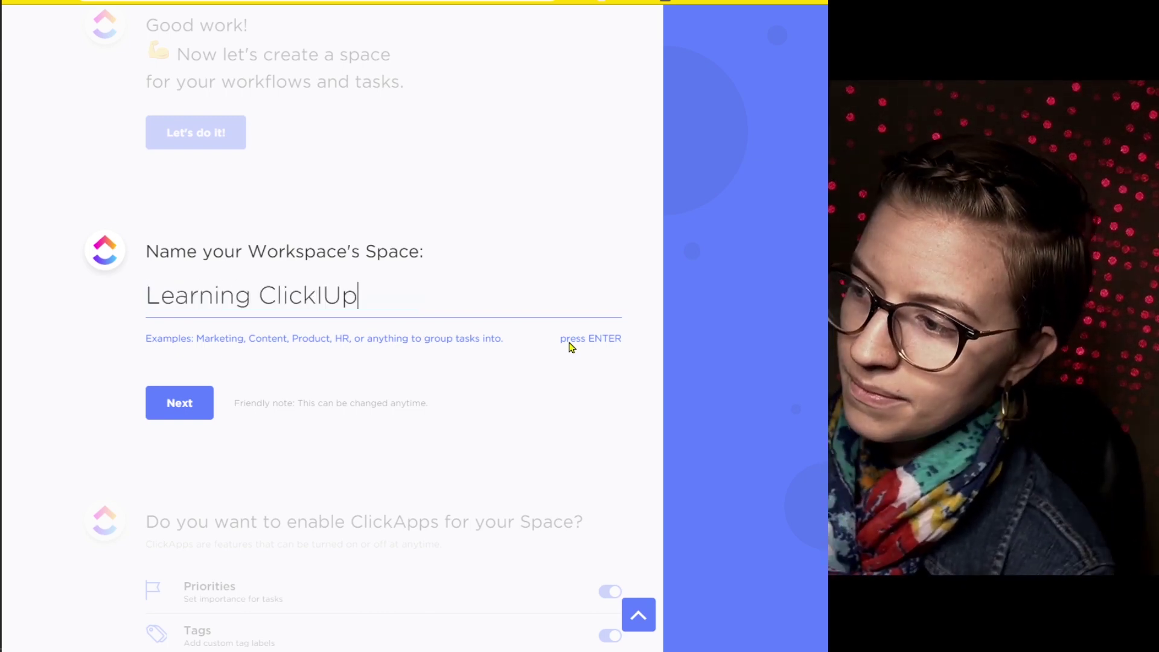
key(BackSpace)
key(BackSpace)
key(BackSpace)
text(Up)
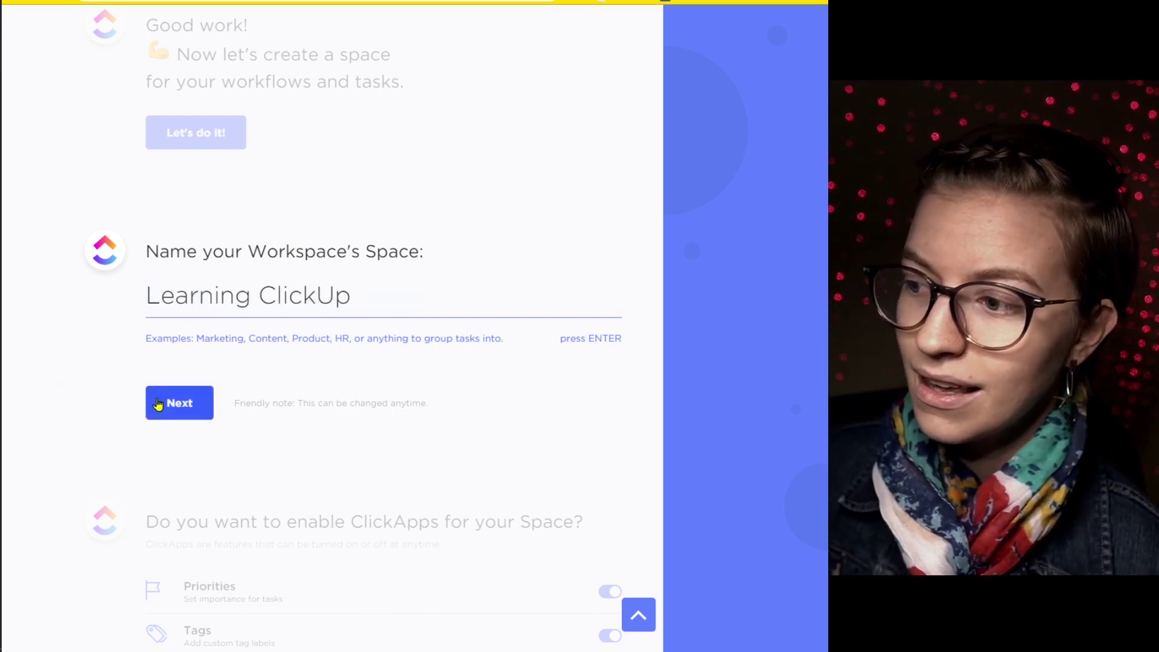
click(158, 404)
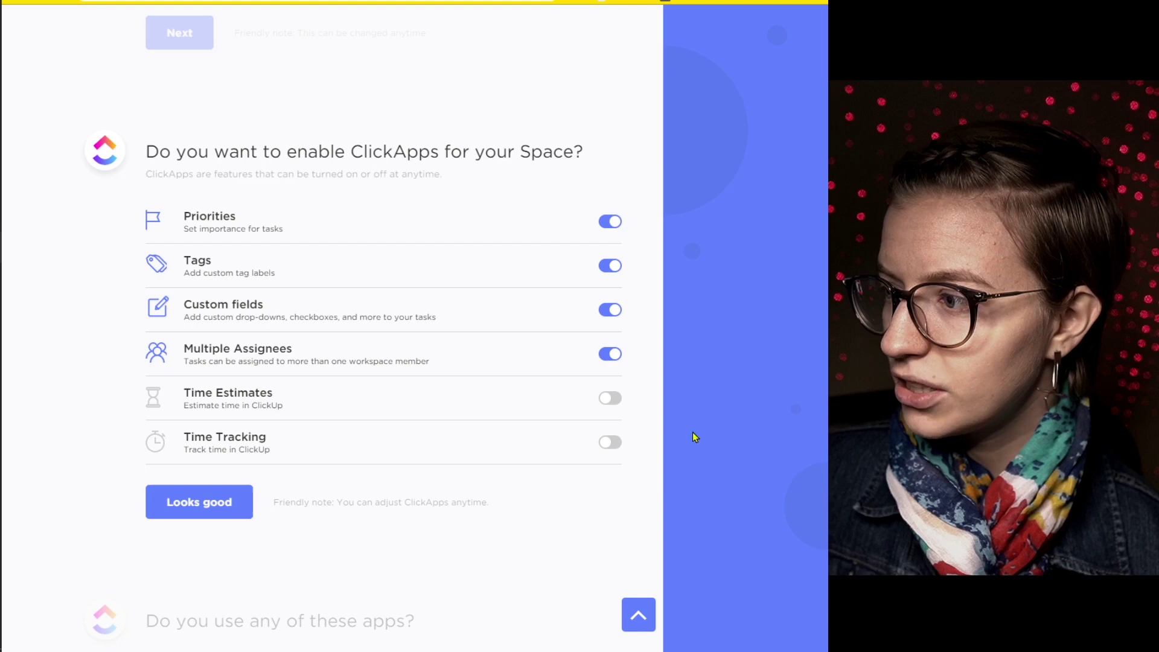
Turn on the Time Estimates and Time Tracking ClickApps for the Space
click(609, 398)
click(610, 442)
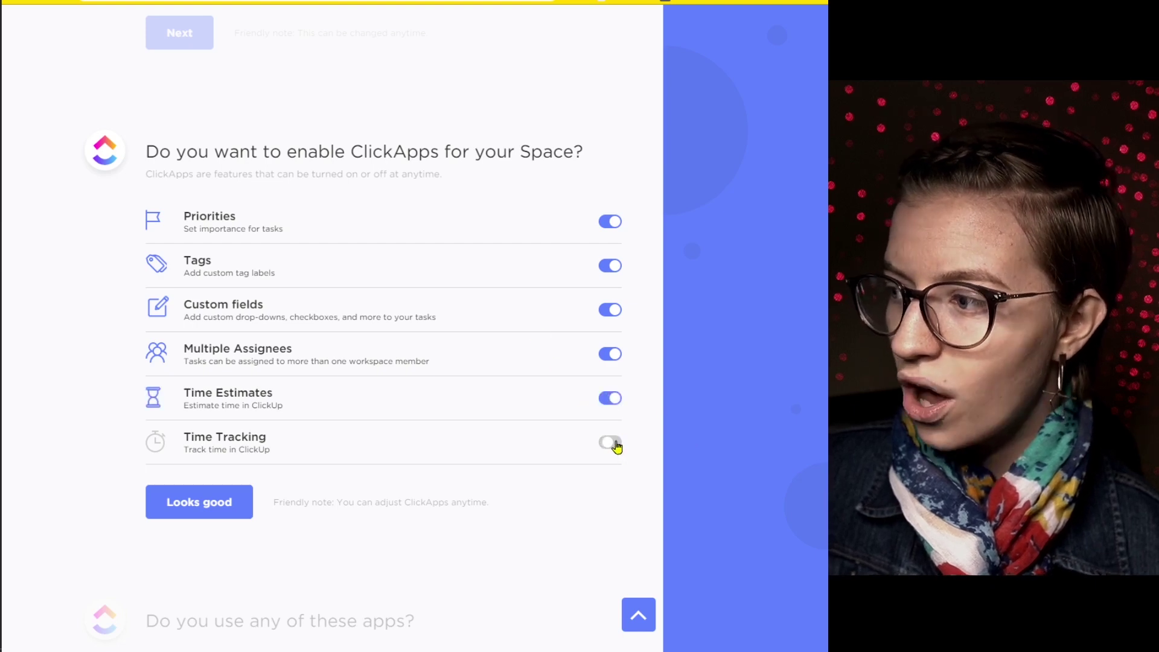
click(158, 506)
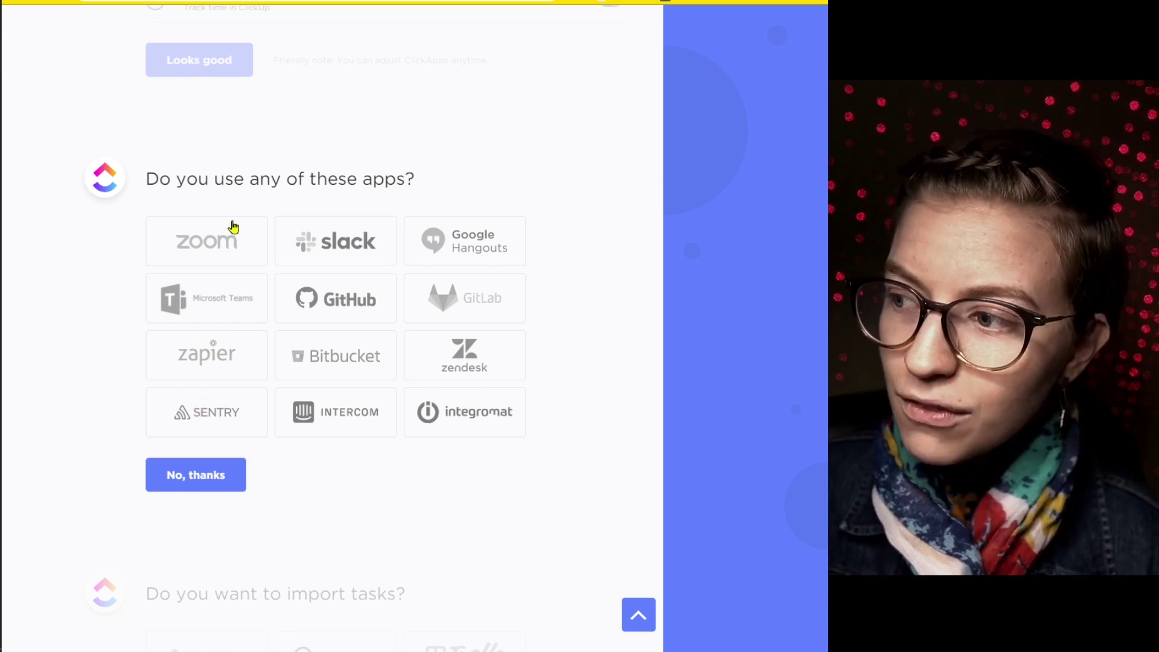
Skip connecting other apps, leaving Zapier unmarked
click(228, 351)
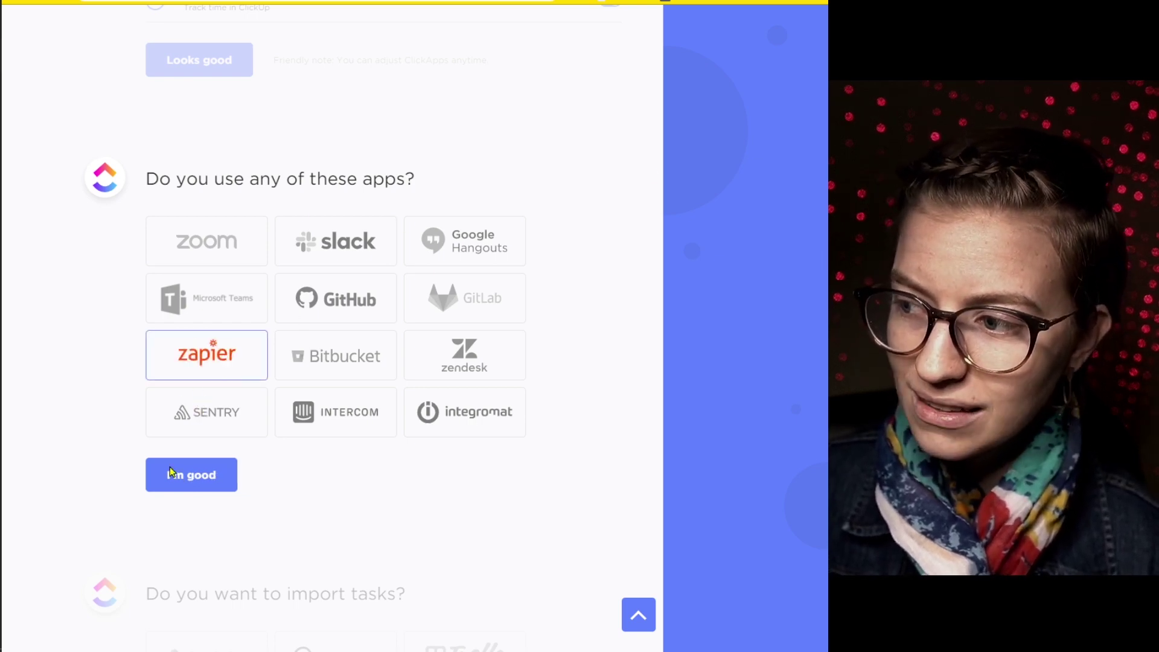
click(190, 368)
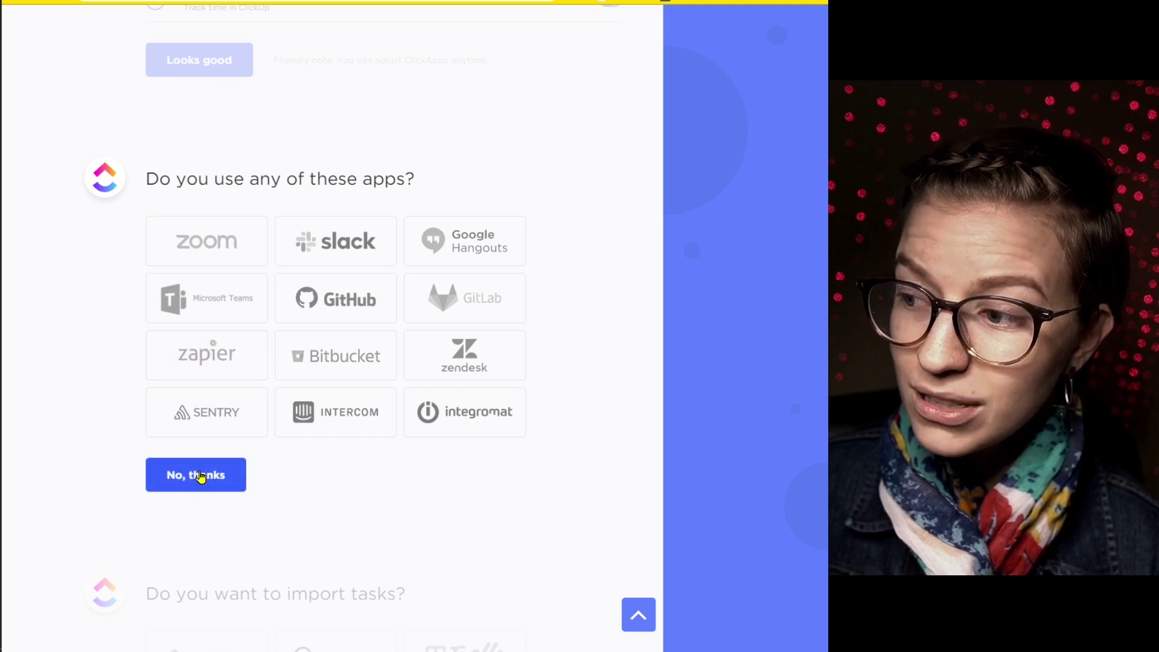
click(201, 476)
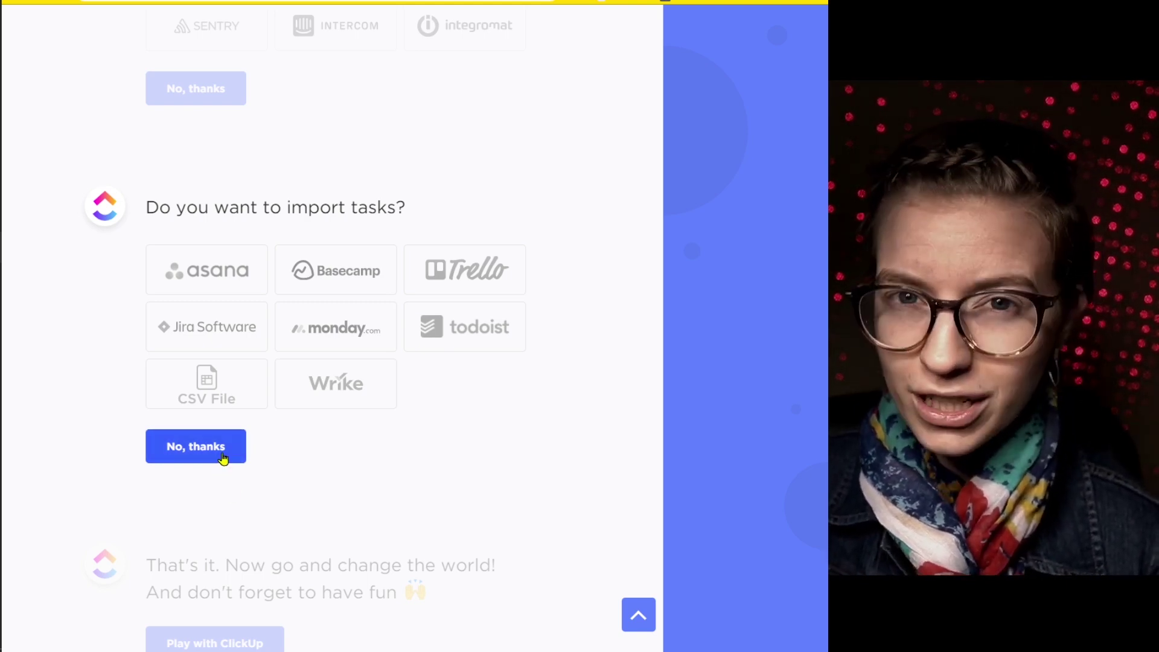
Decline importing tasks from other tools and finish with Play with ClickUp
click(226, 462)
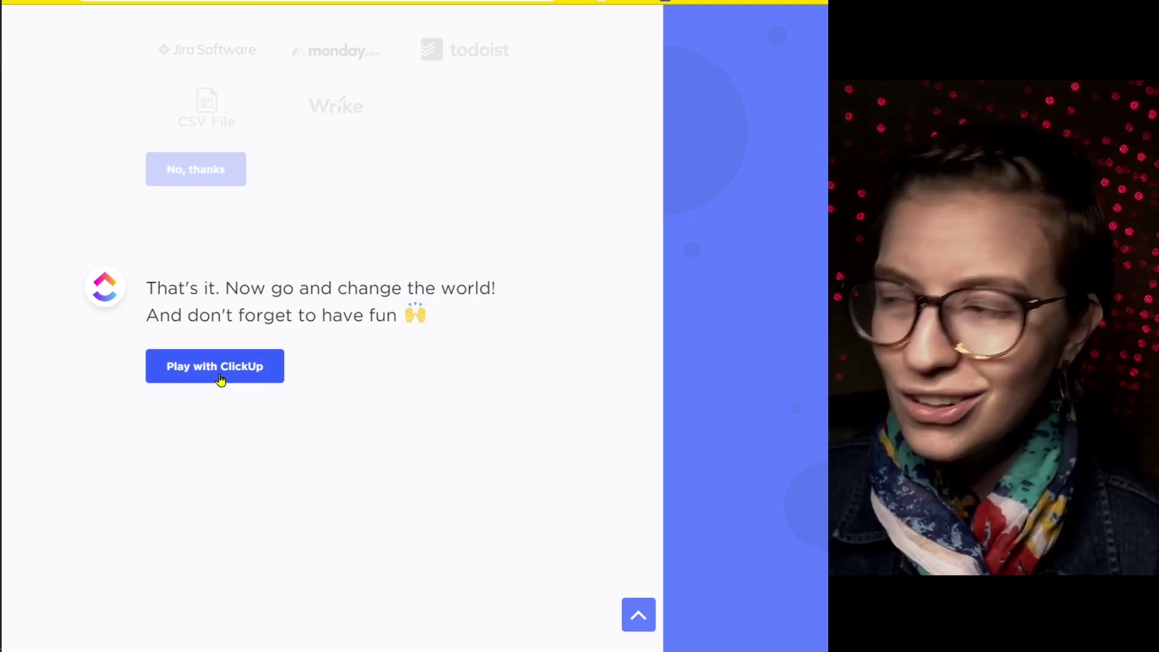
click(220, 379)
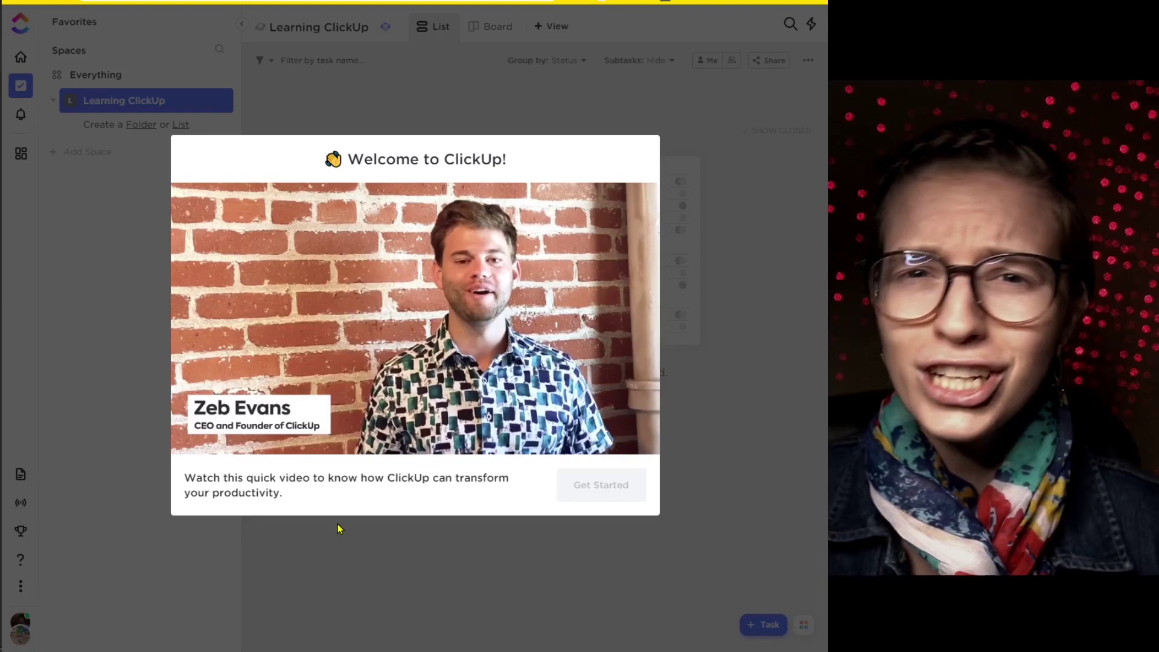
Dismiss the welcome video, then play, skip ahead in, and close the CEO message video
mouse_move(406, 438)
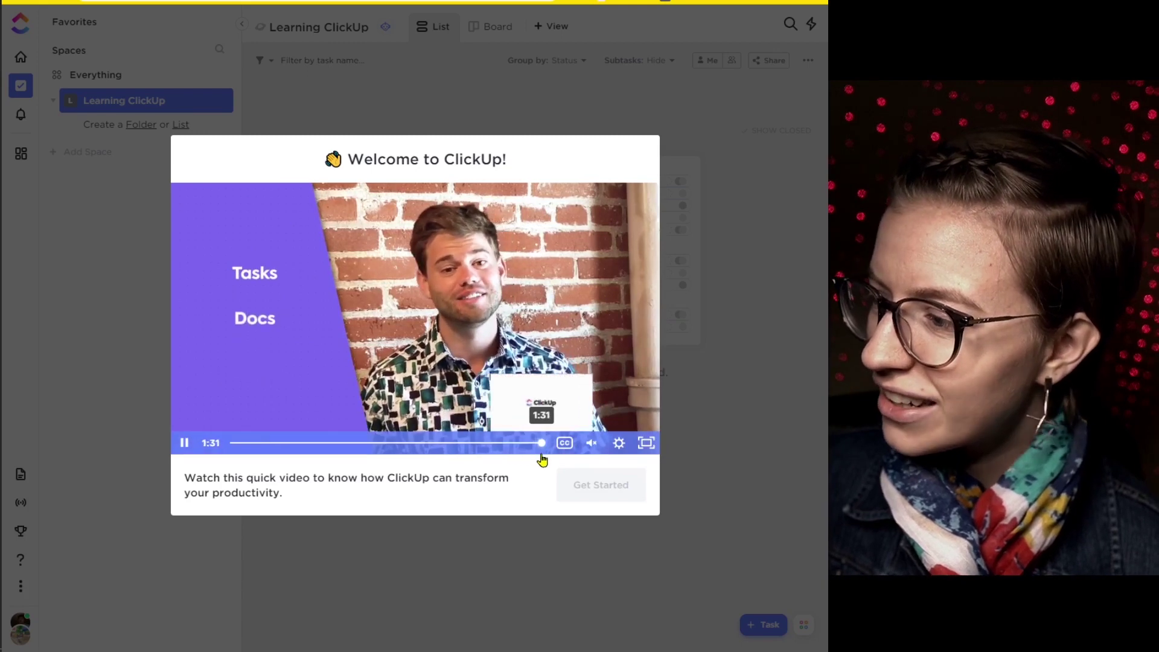
click(601, 486)
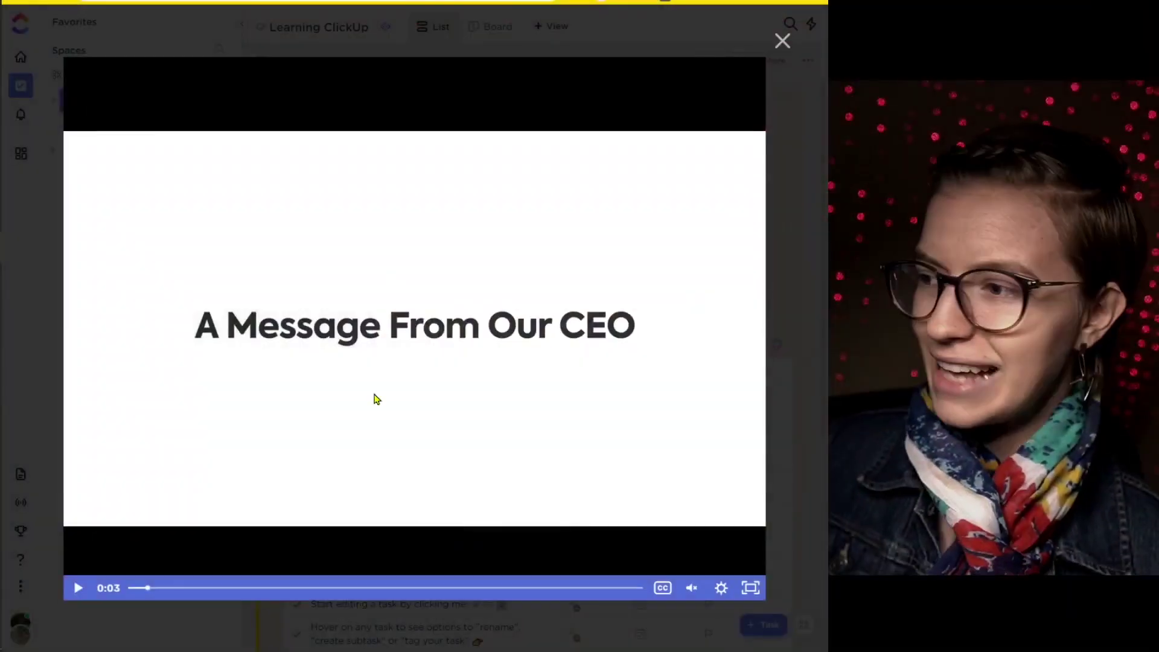
click(355, 357)
click(279, 587)
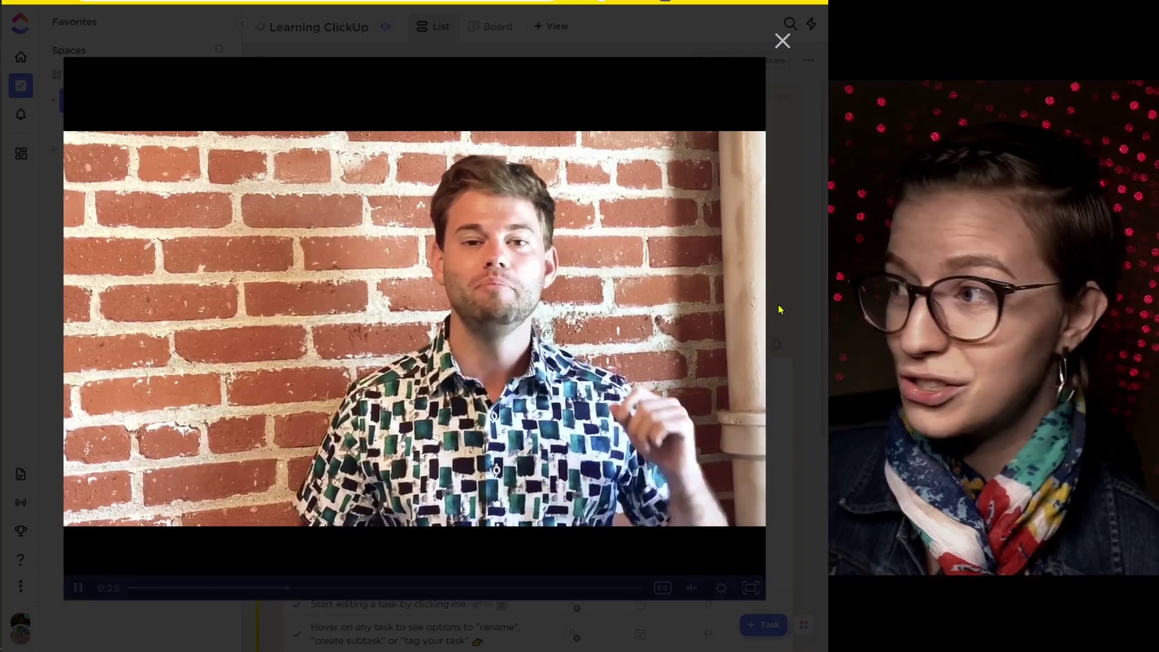
click(782, 40)
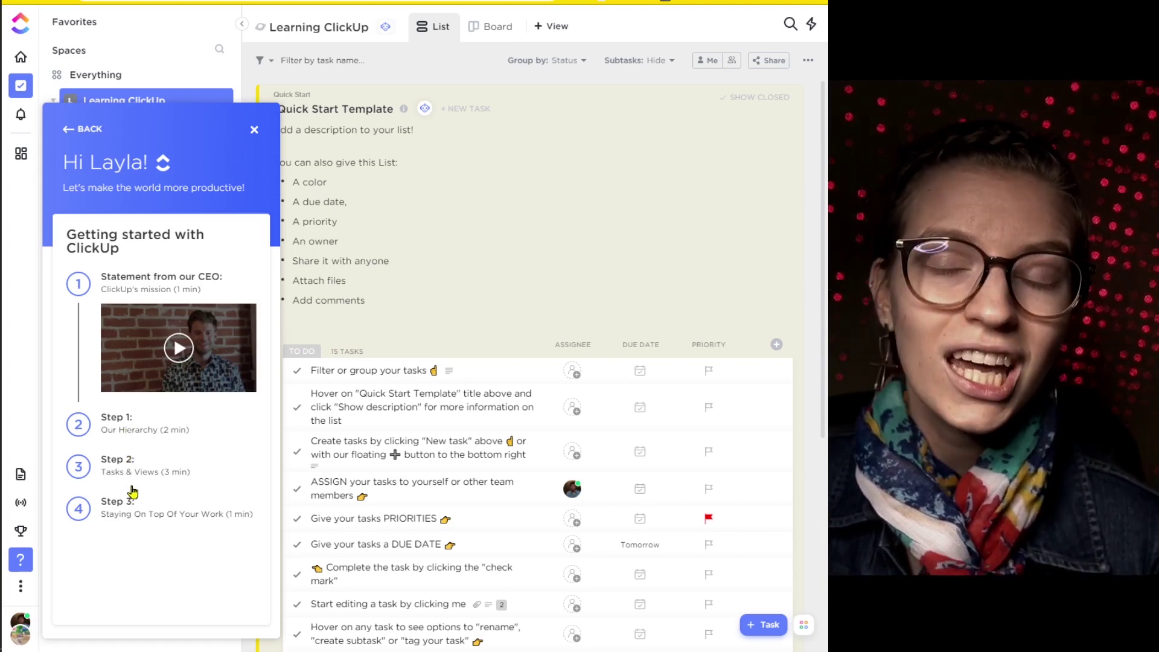
Close the getting-started guide and open the Quick Start folder's template list
click(254, 131)
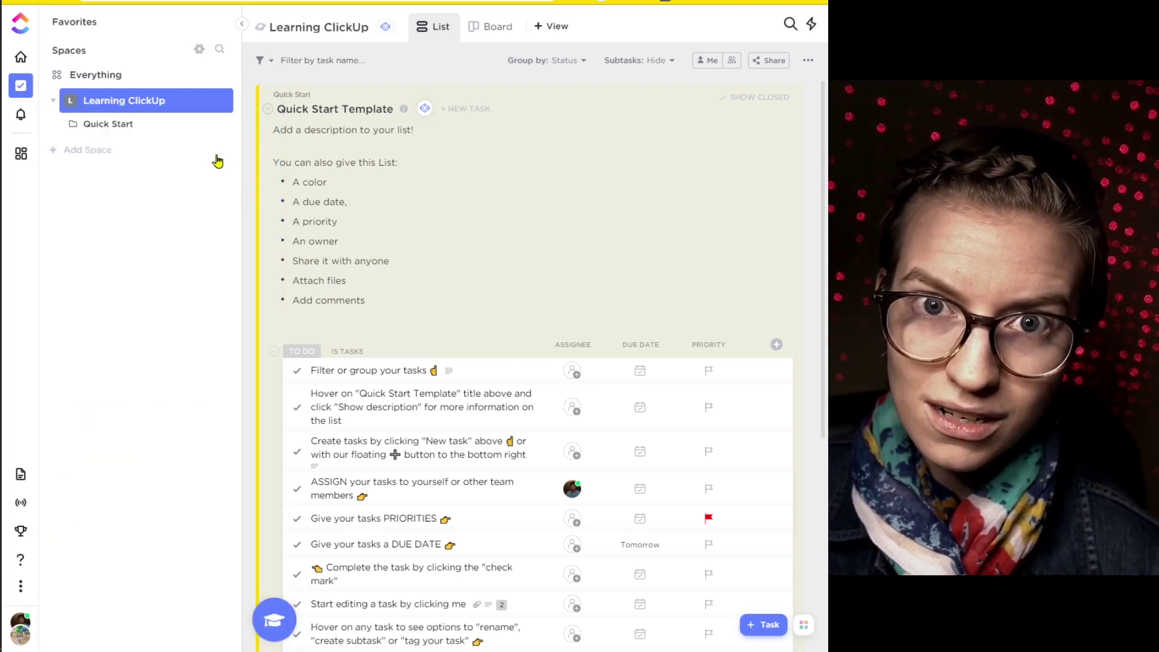
click(121, 124)
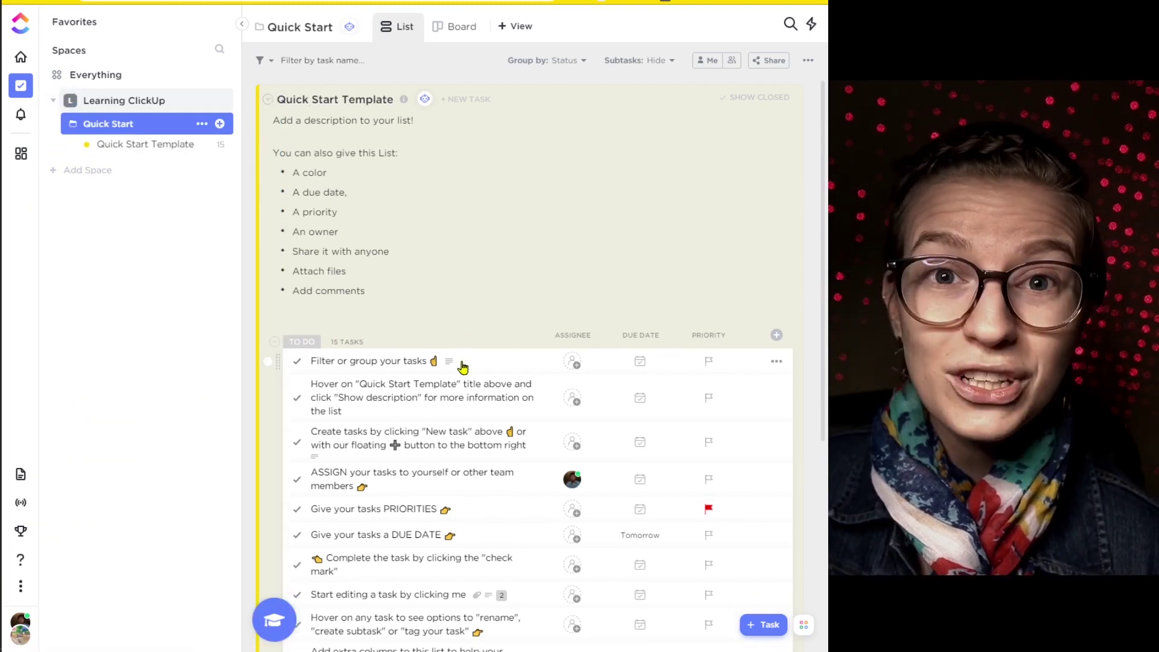
scroll(483, 446, down, 5)
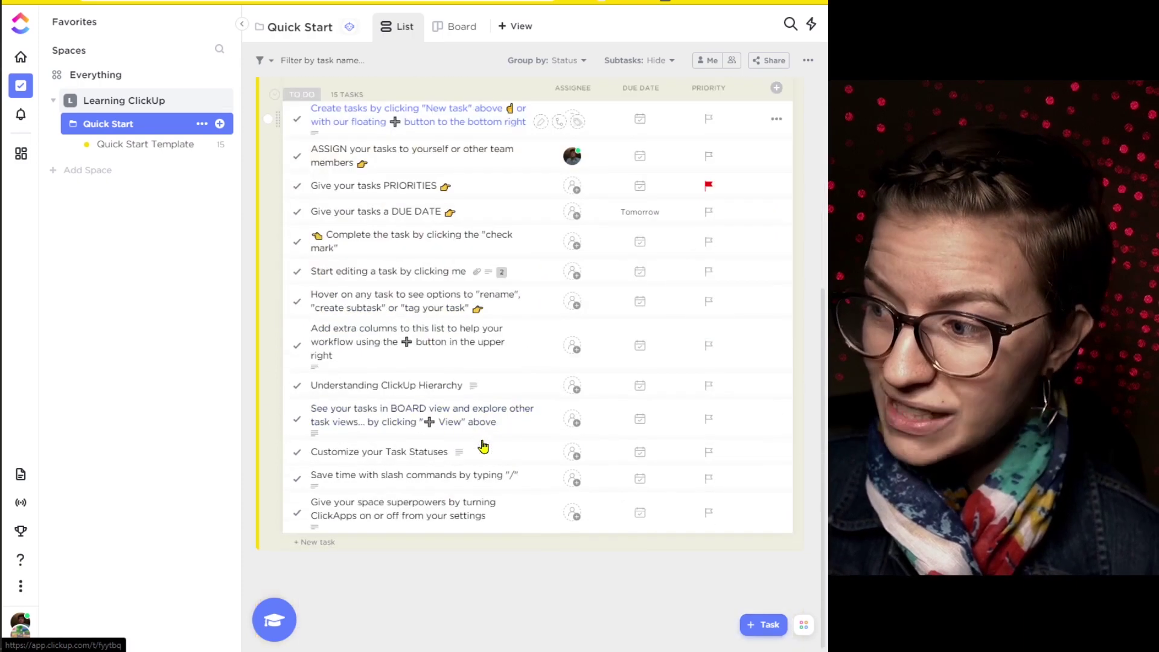
scroll(399, 386, up, 5)
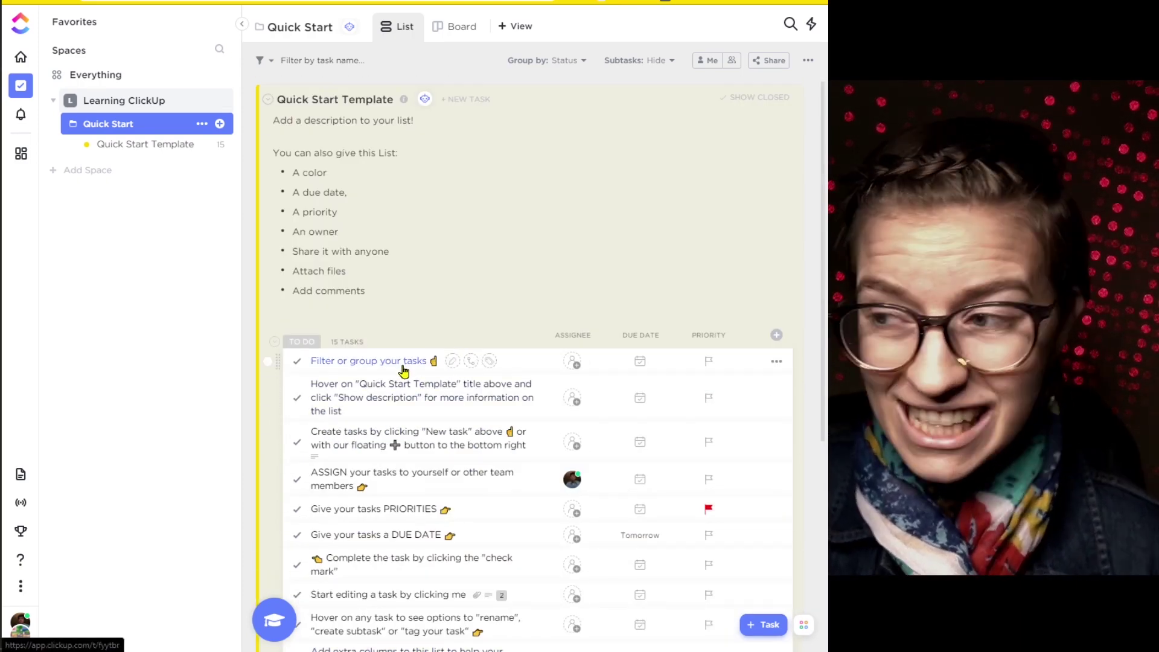
Open the 'Filter or group your tasks' task and read its full description
click(403, 367)
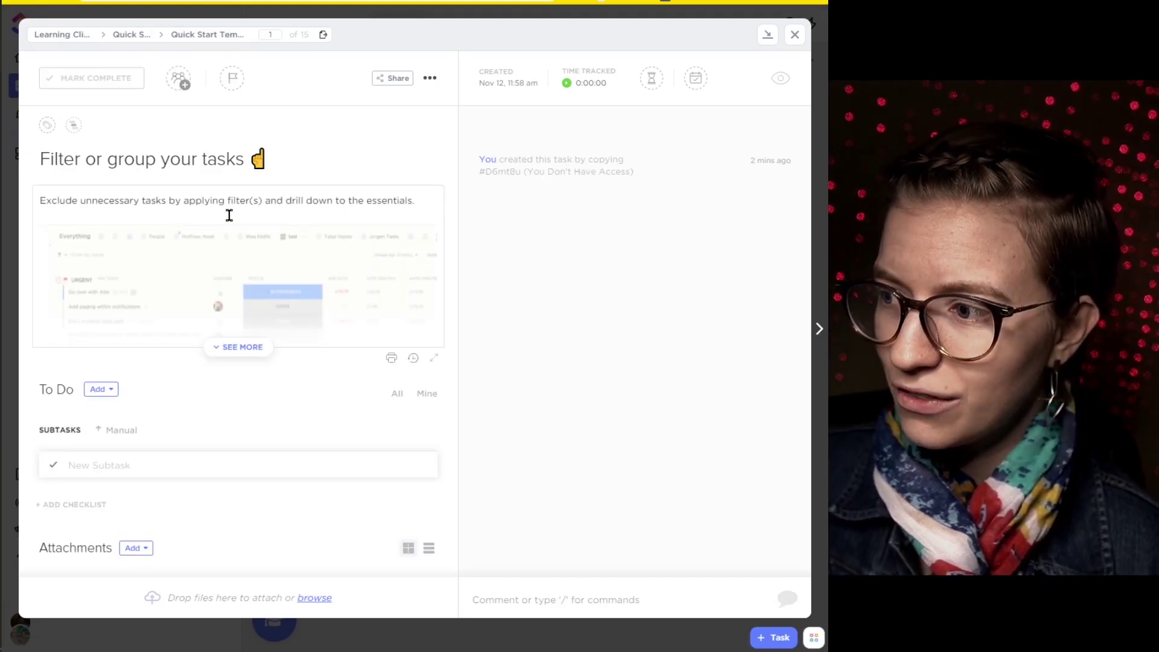
click(242, 347)
scroll(314, 266, down, 2)
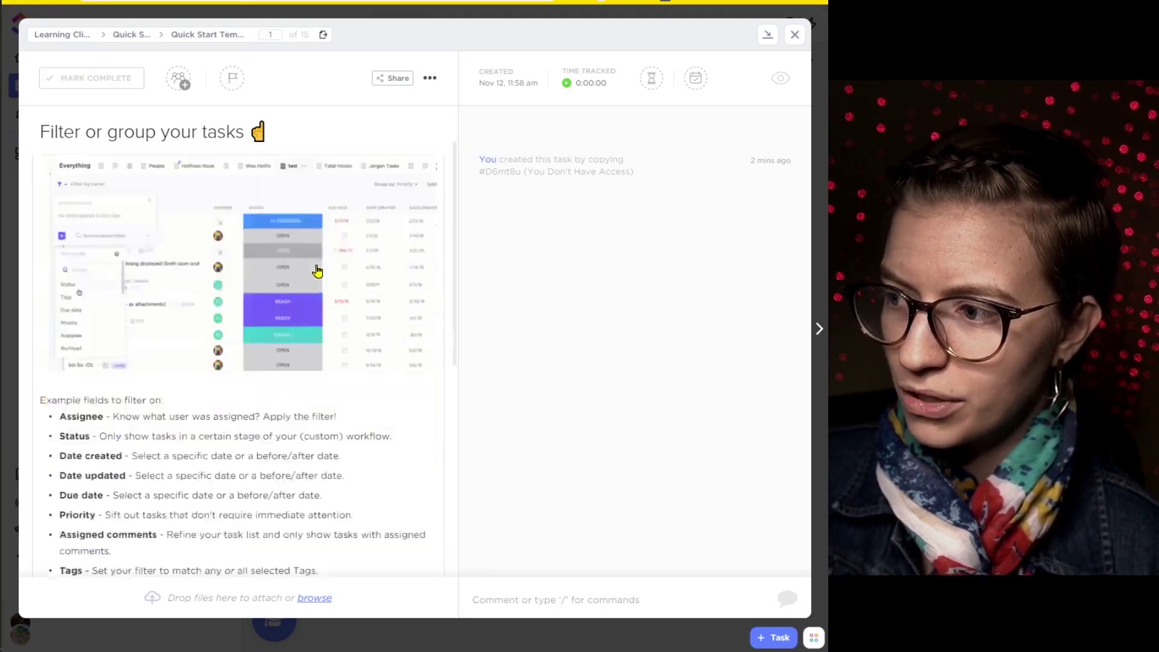
scroll(317, 270, down, 4)
scroll(320, 266, down, 3)
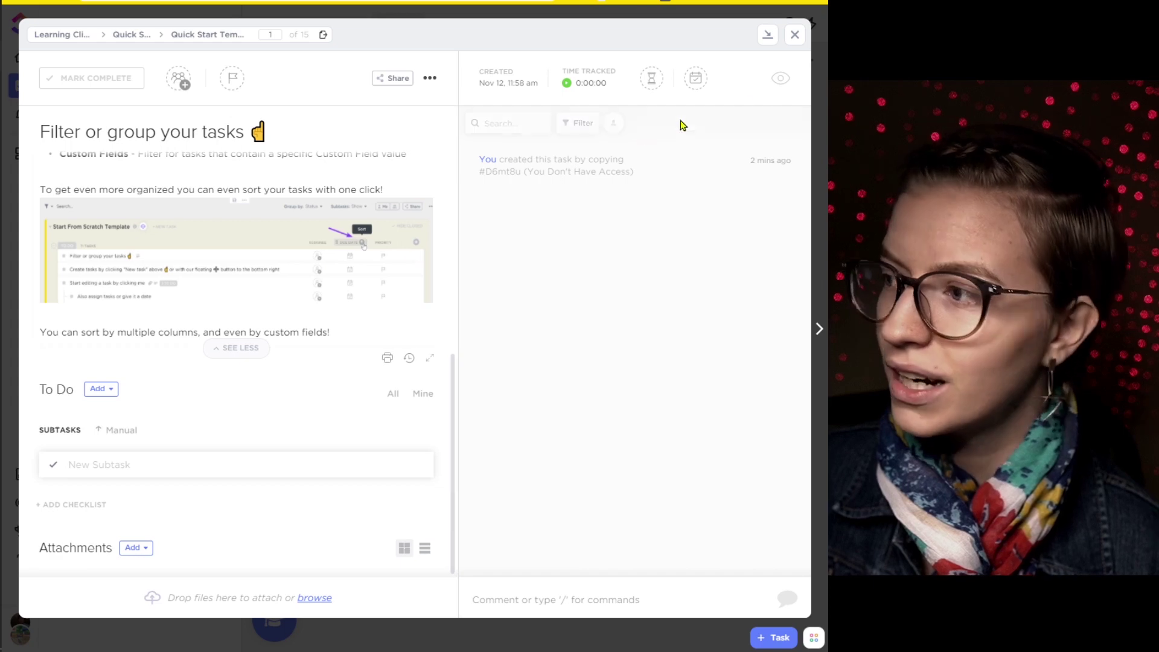
key(Escape)
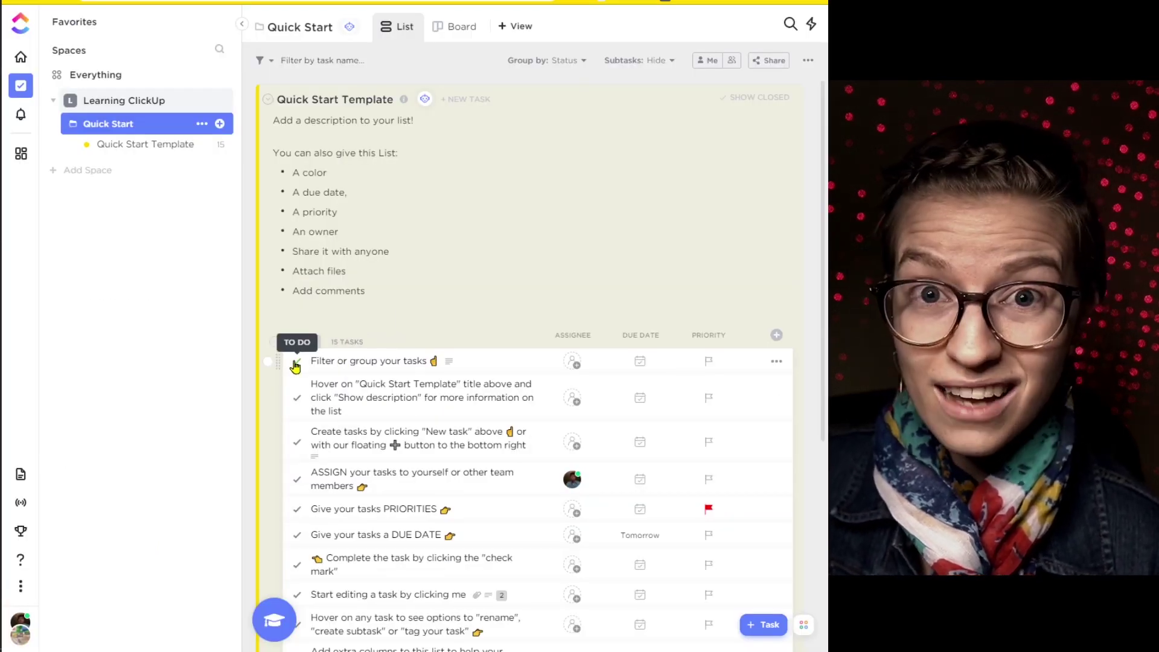
Mark 'Filter or group your tasks' complete and show completed tasks in the list
click(296, 364)
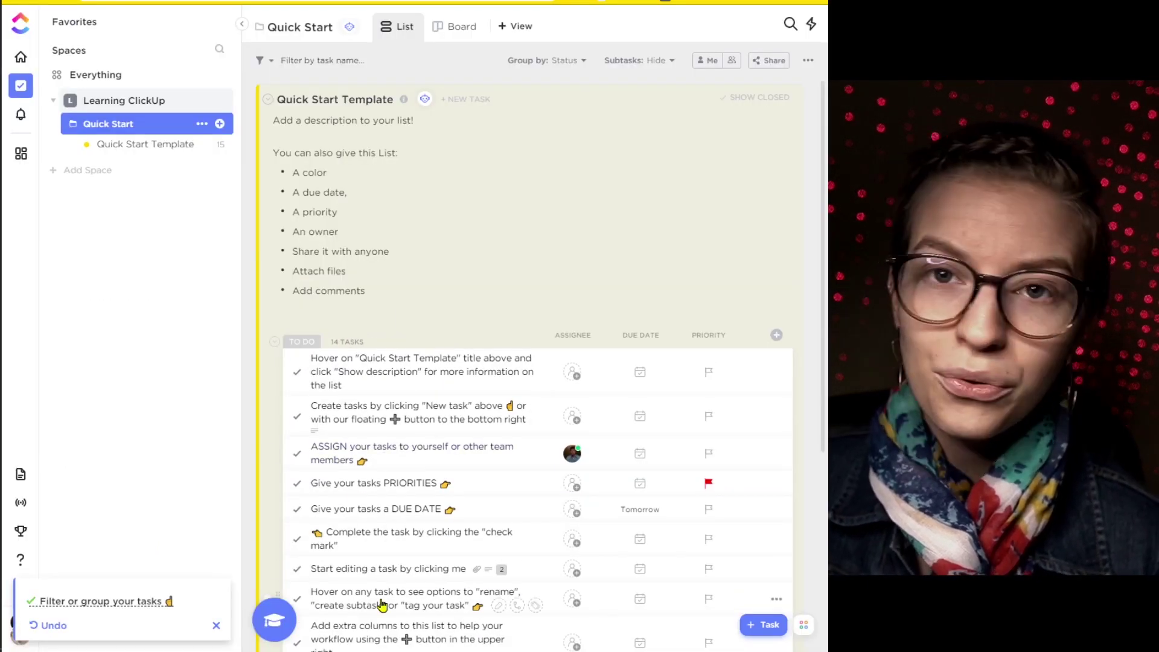
click(759, 98)
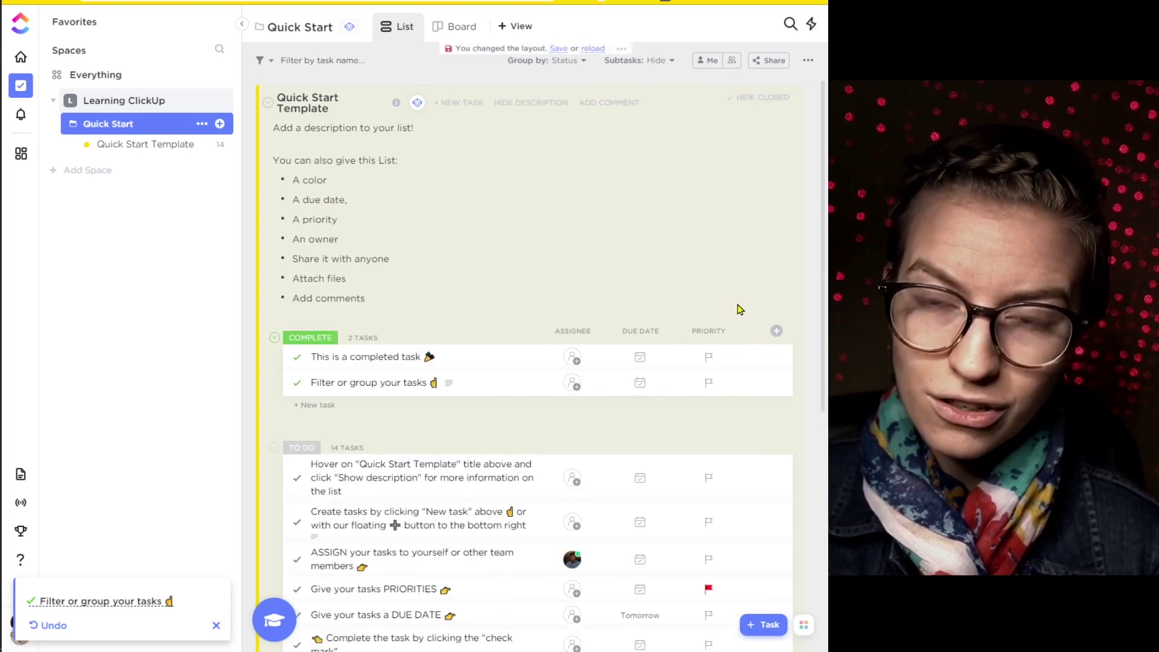
scroll(565, 434, down, 5)
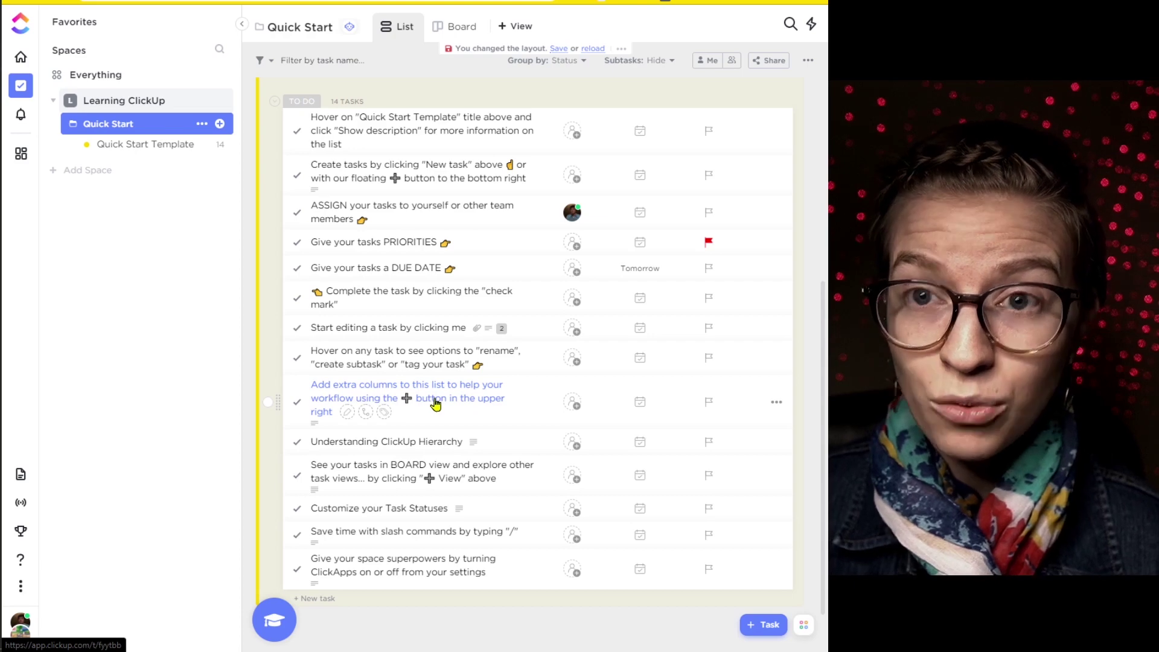
scroll(435, 405, up, 5)
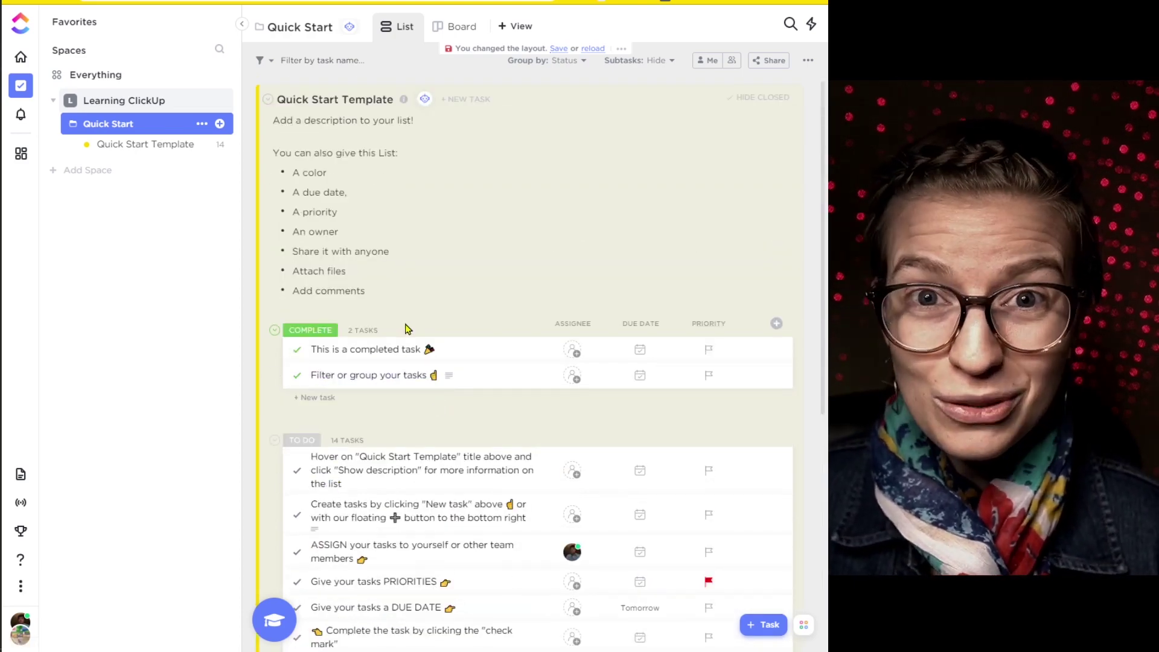
mouse_move(356, 201)
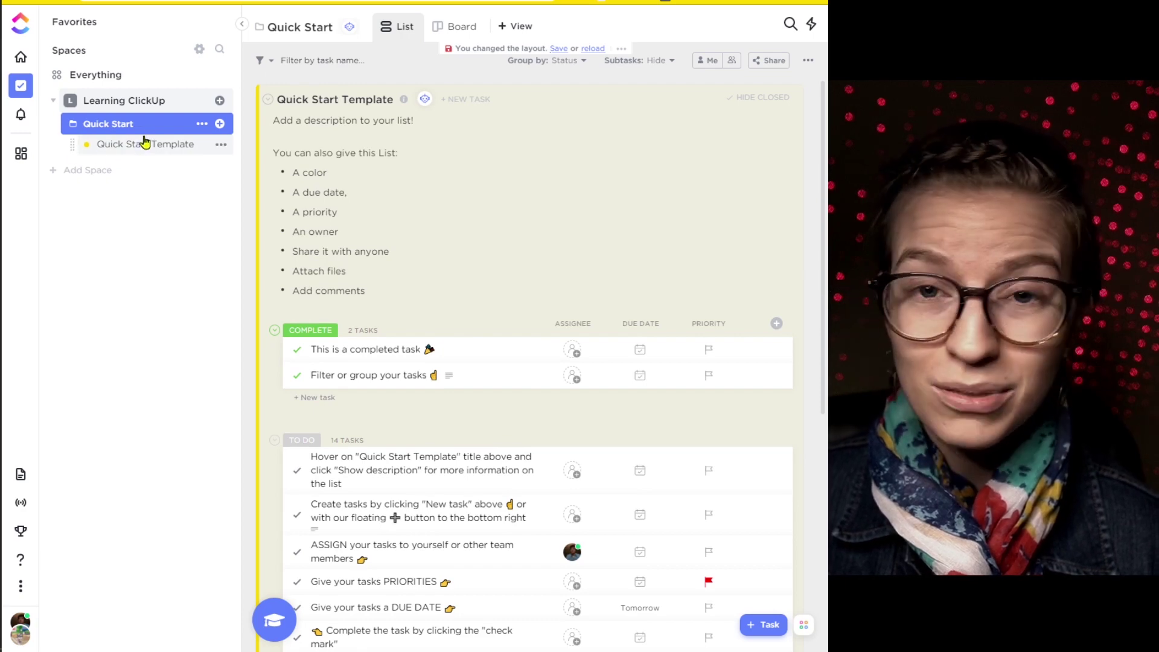
Delete the Quick Start folder from the Learning ClickUp space
click(202, 124)
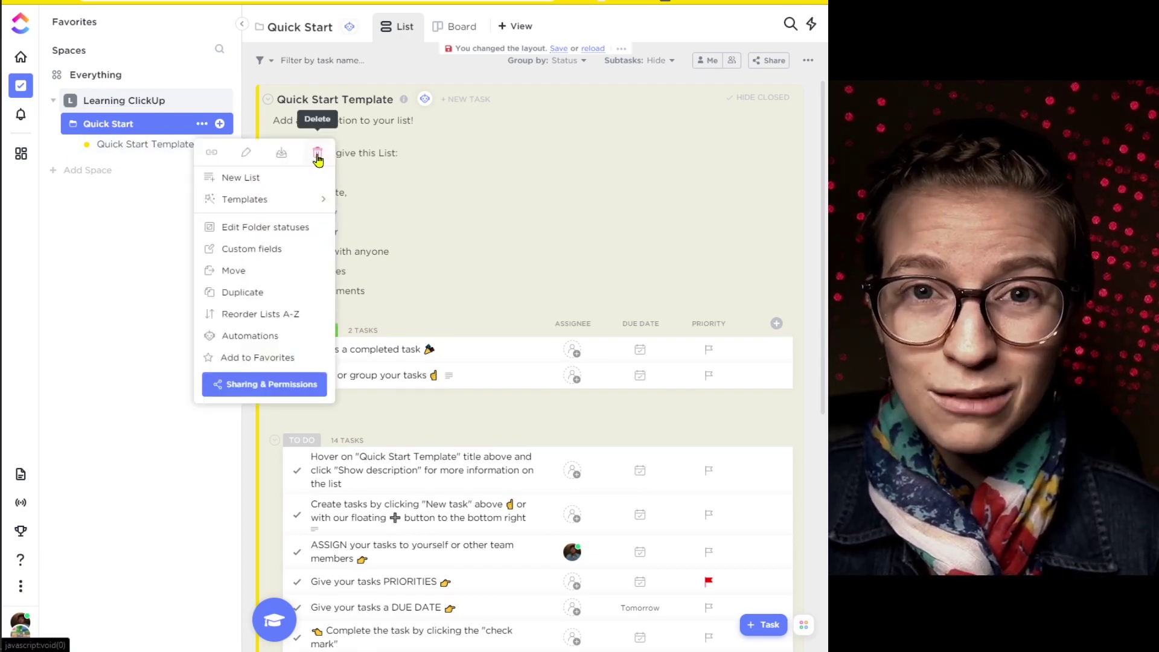
click(317, 154)
click(501, 313)
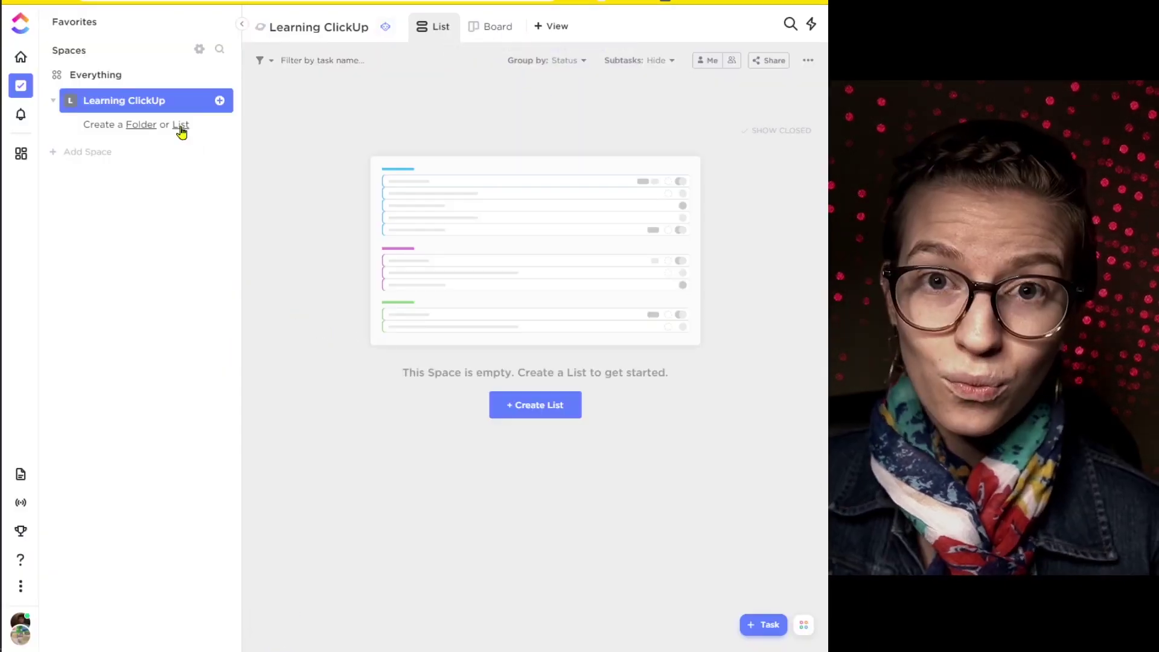
Create a new list named 'To Do' in the Learning ClickUp space
click(180, 125)
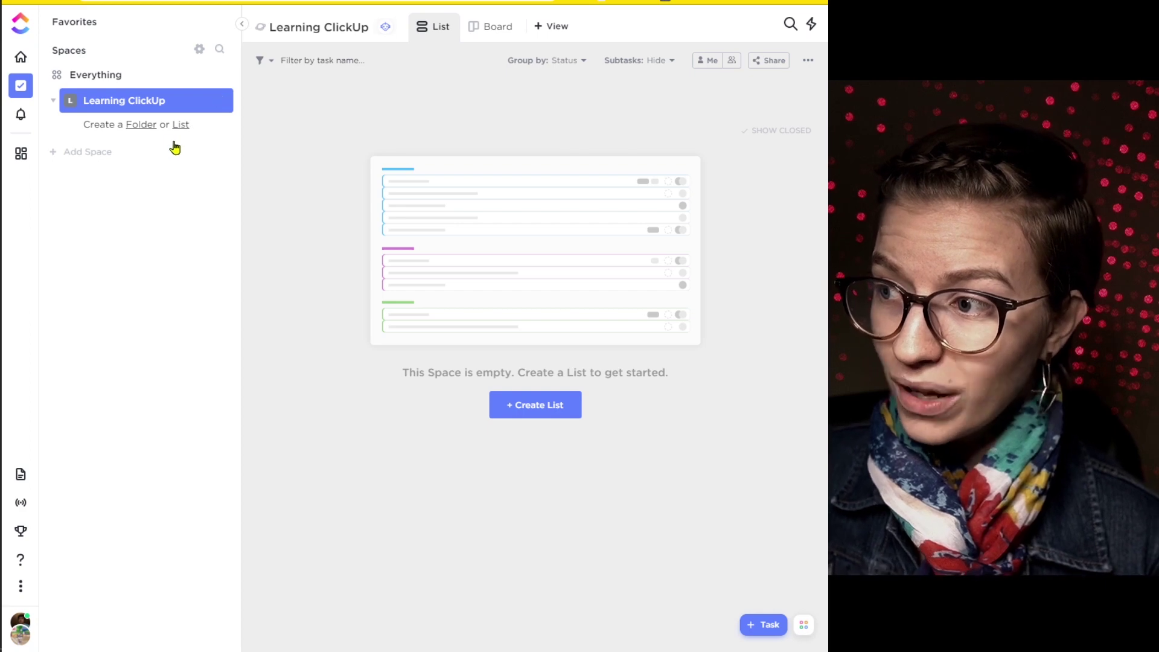
text(To Do)
key(Return)
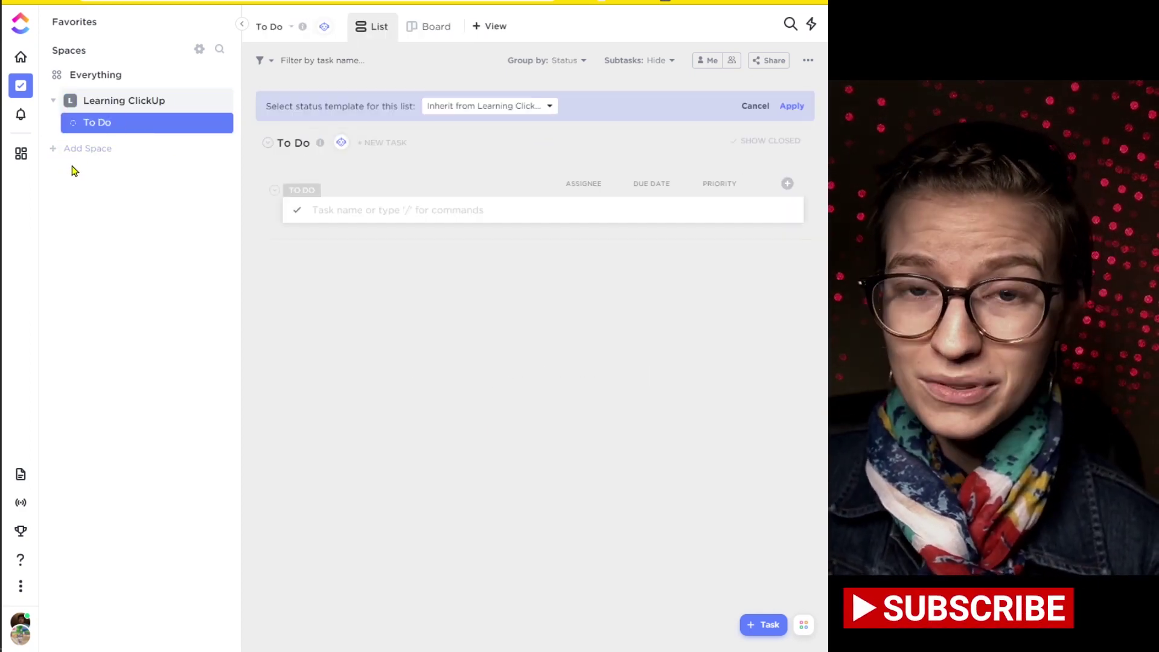
click(400, 208)
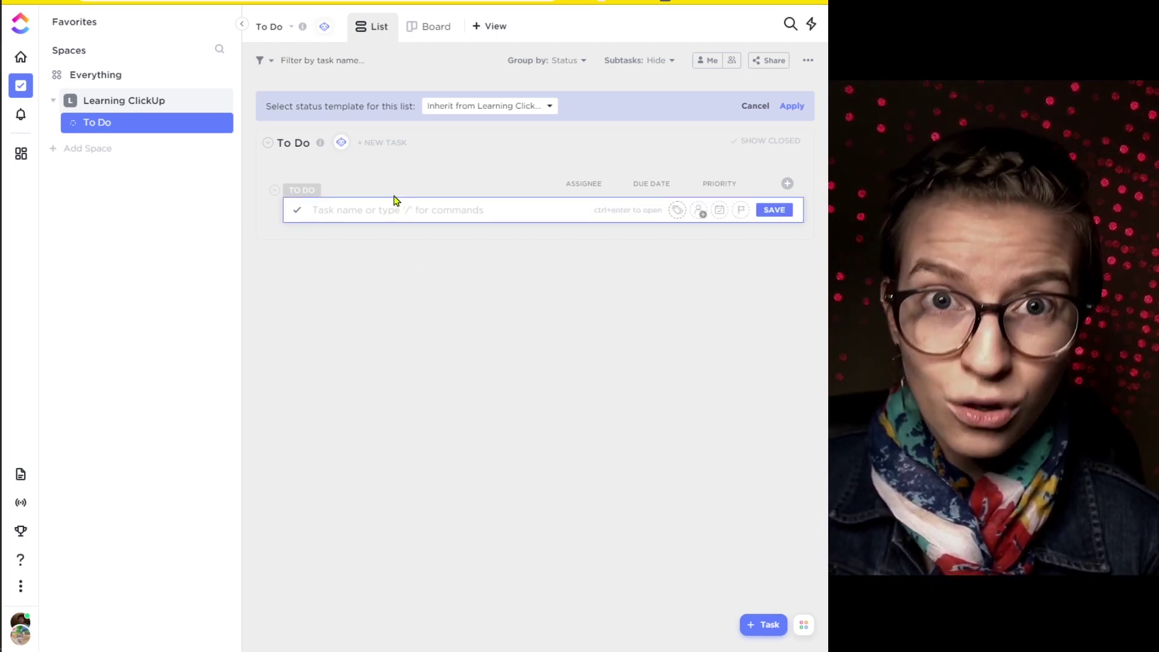
click(20, 57)
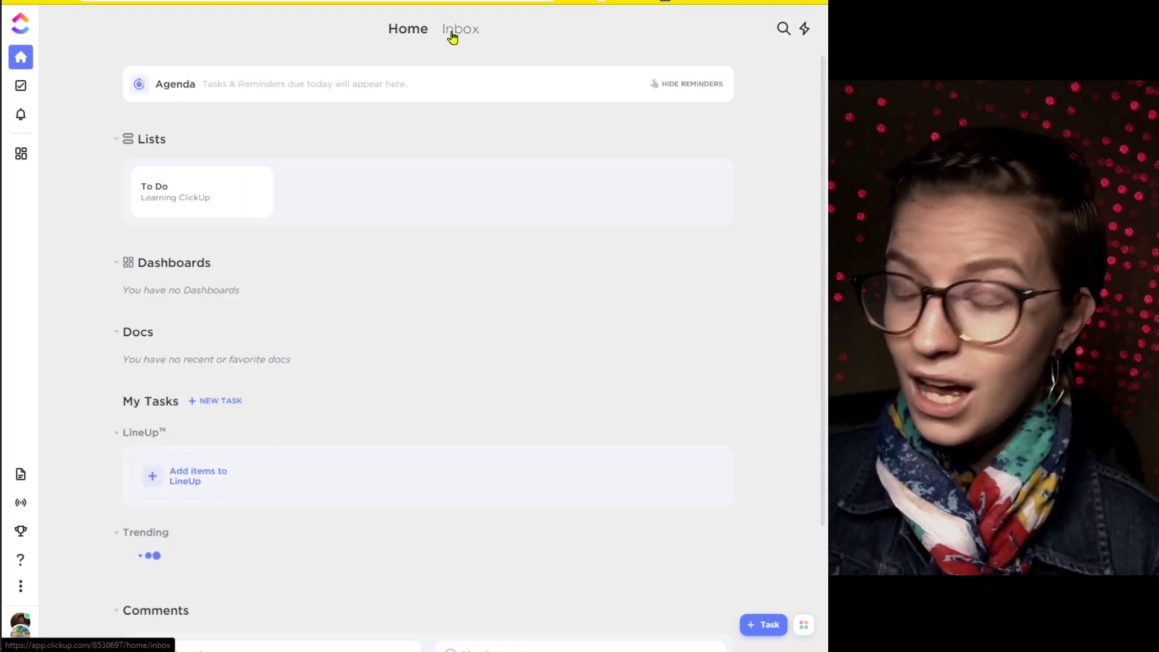
click(454, 37)
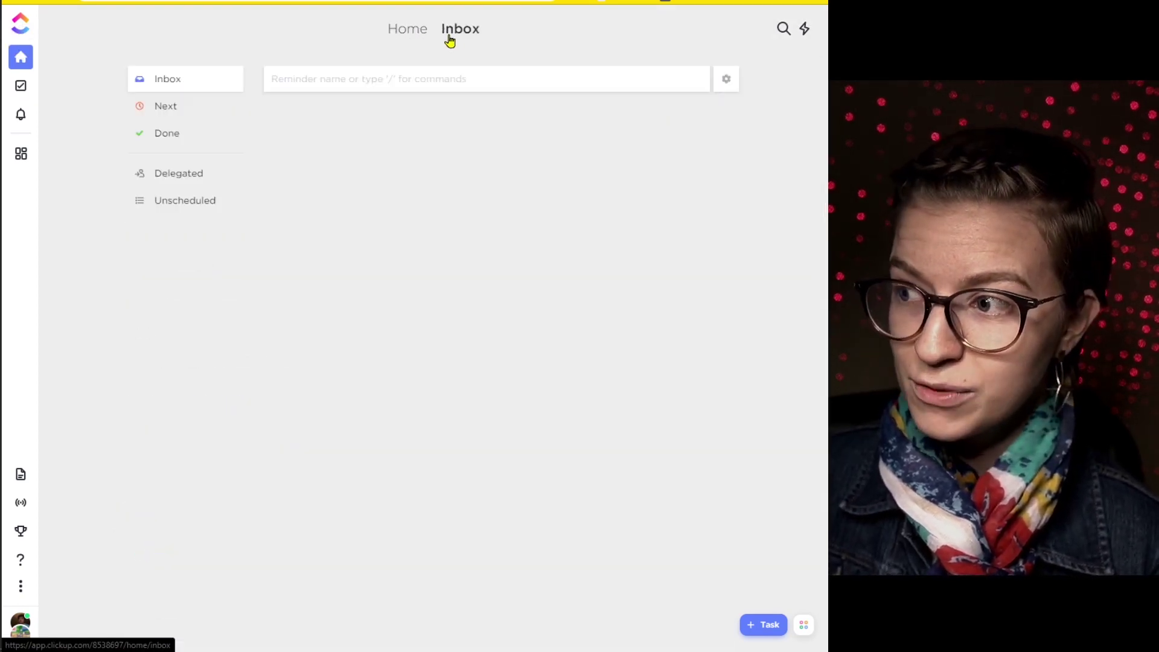
click(410, 36)
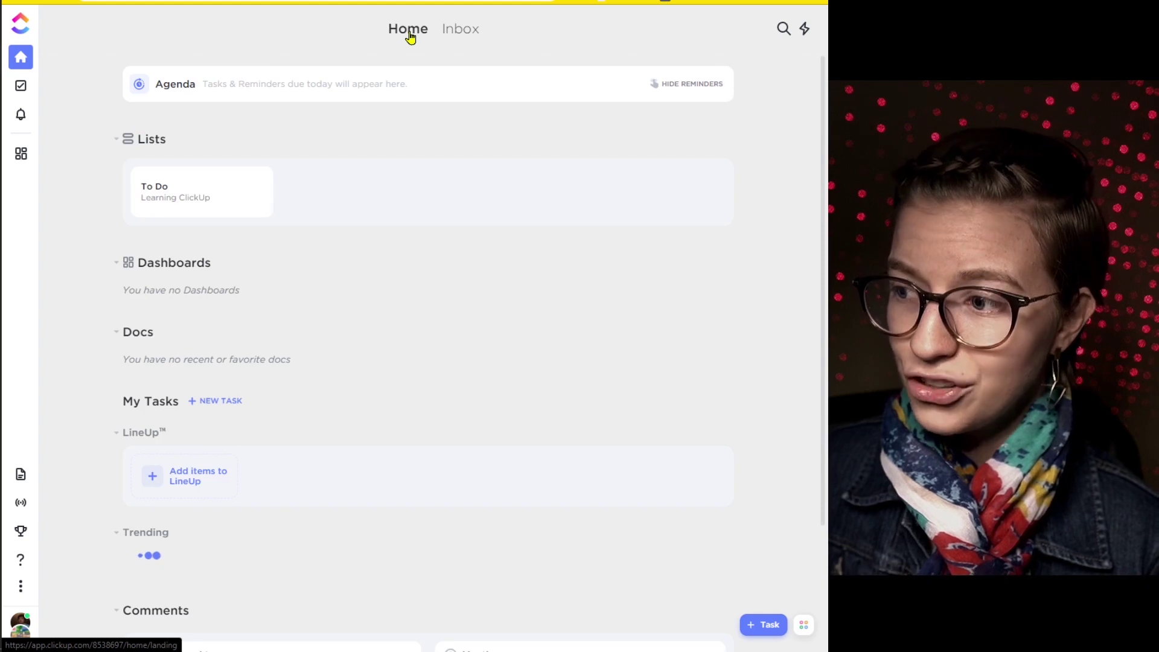
click(21, 85)
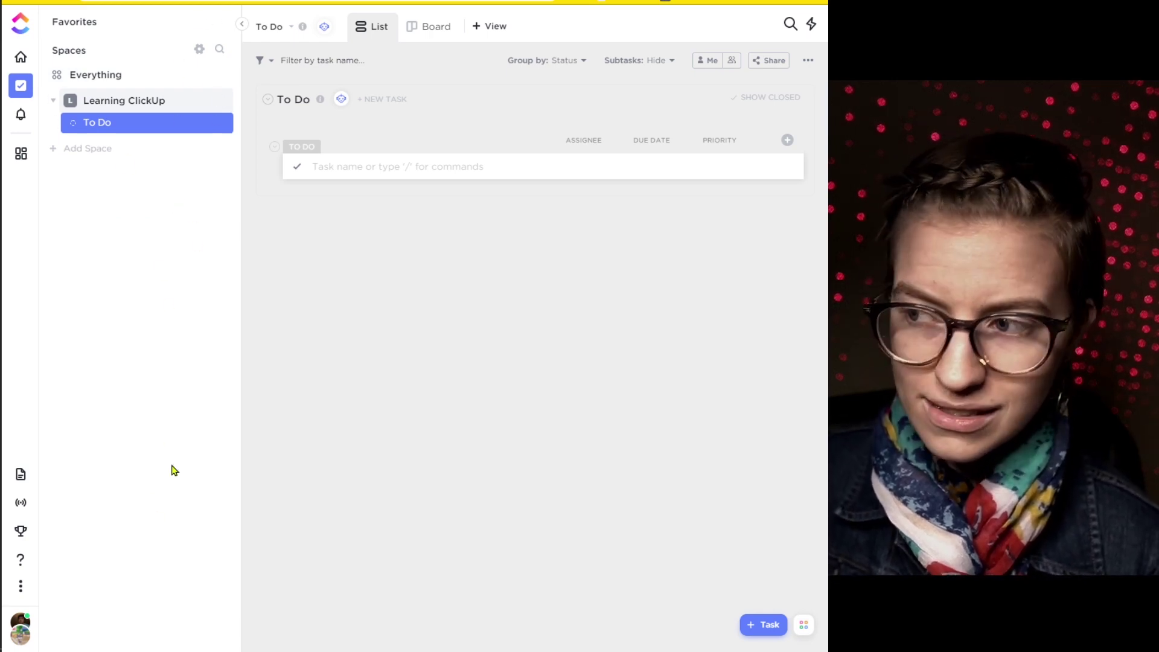
click(23, 118)
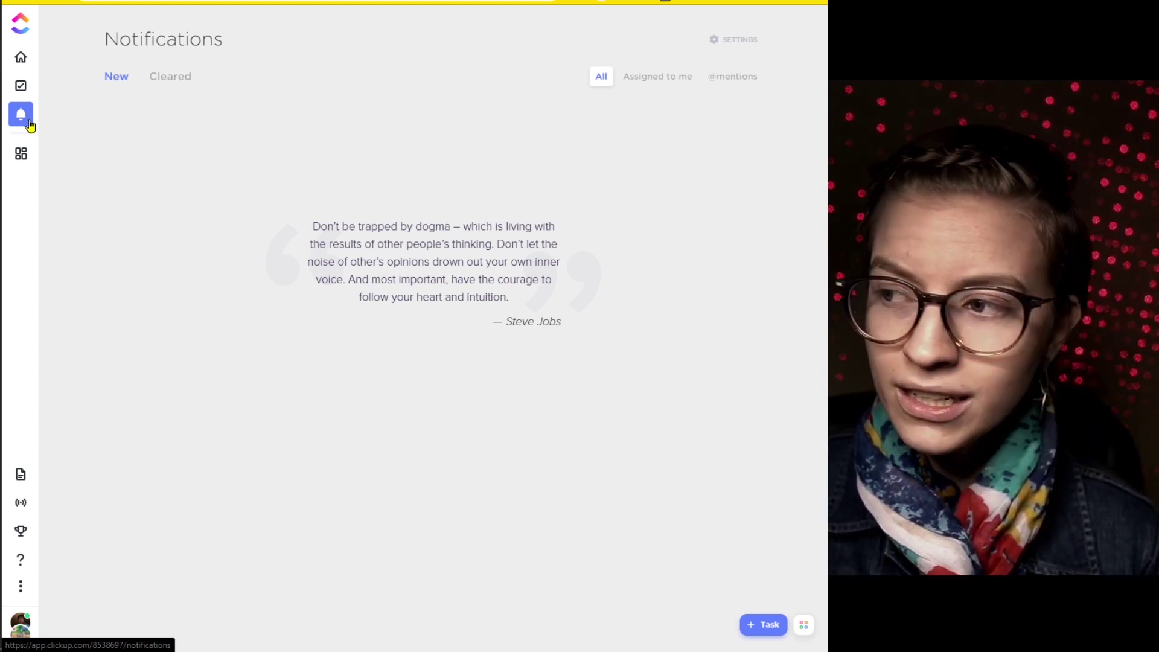
click(32, 156)
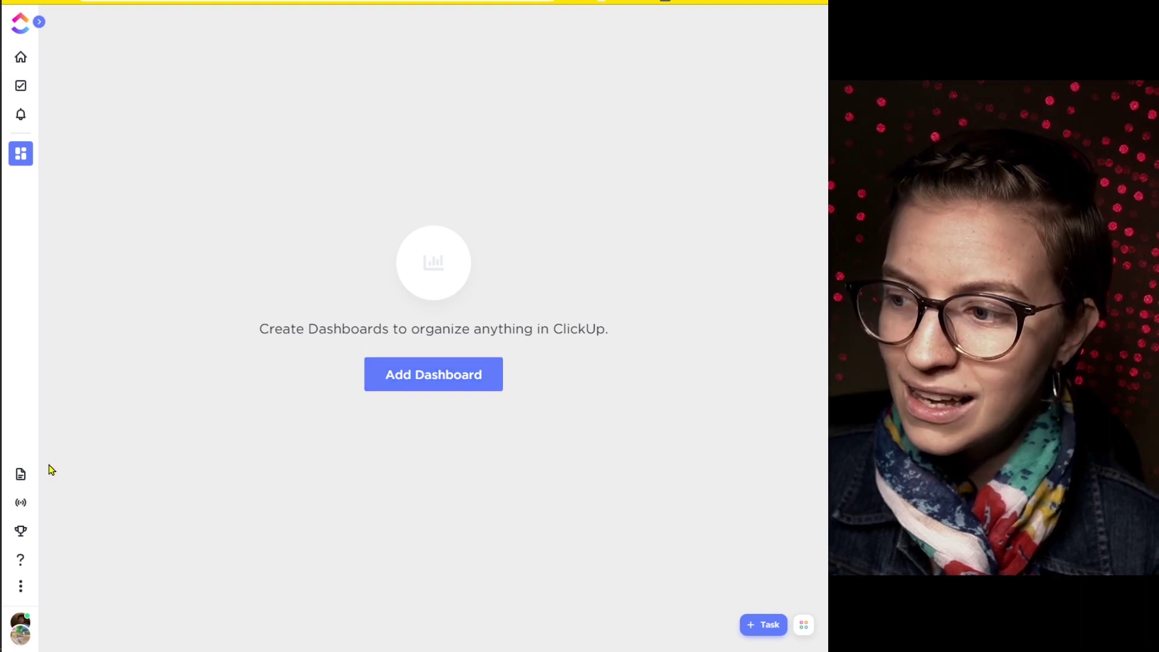
click(21, 474)
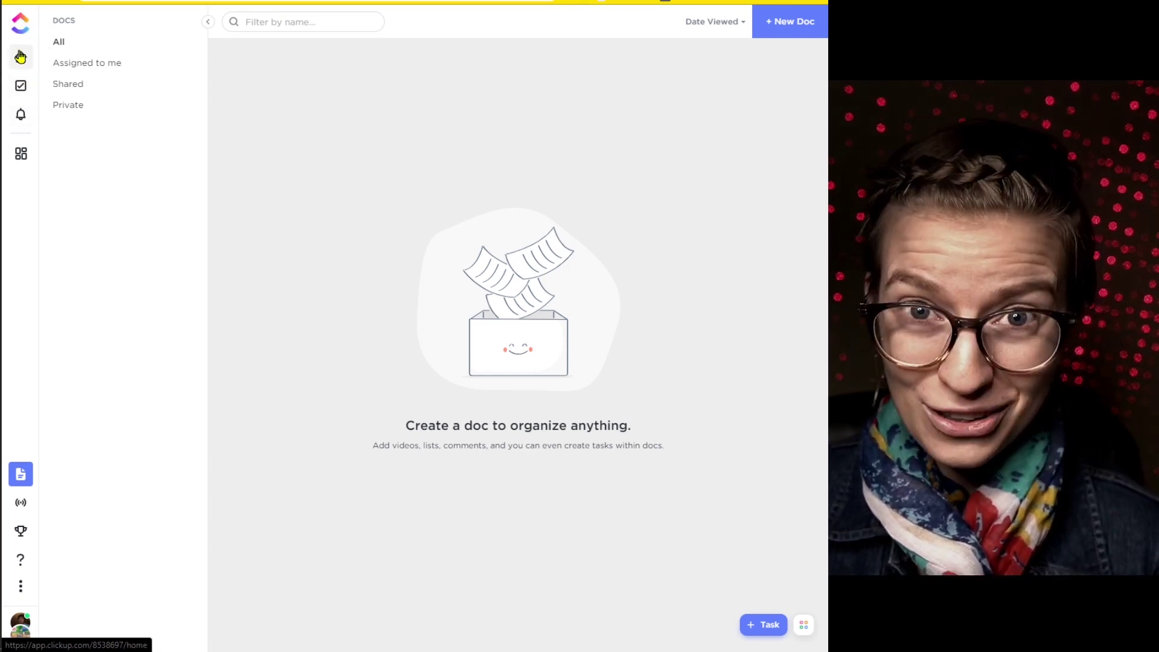
click(20, 57)
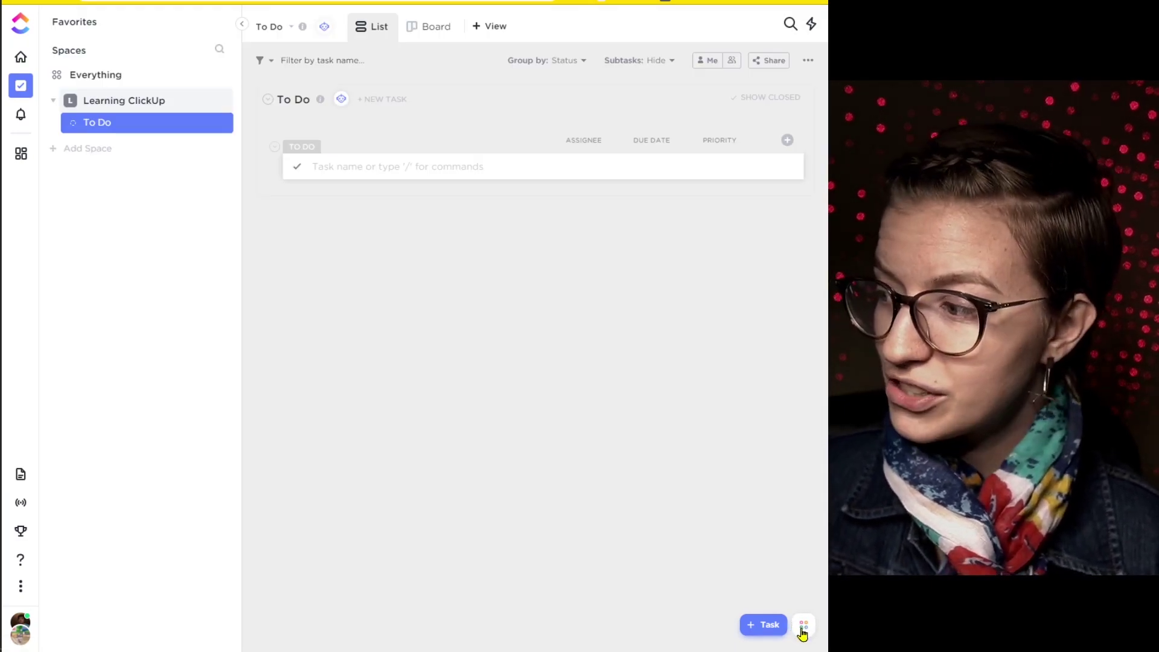
Show the quick-actions menu, then bring up the workspace and account menu from the avatar
click(802, 629)
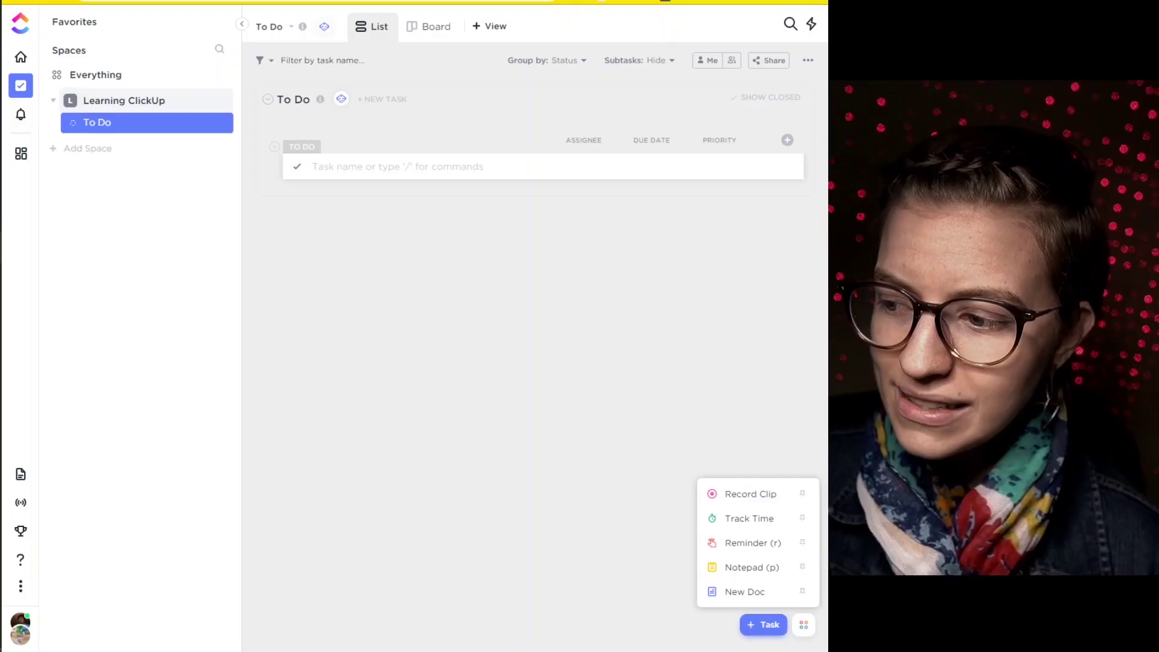
click(22, 628)
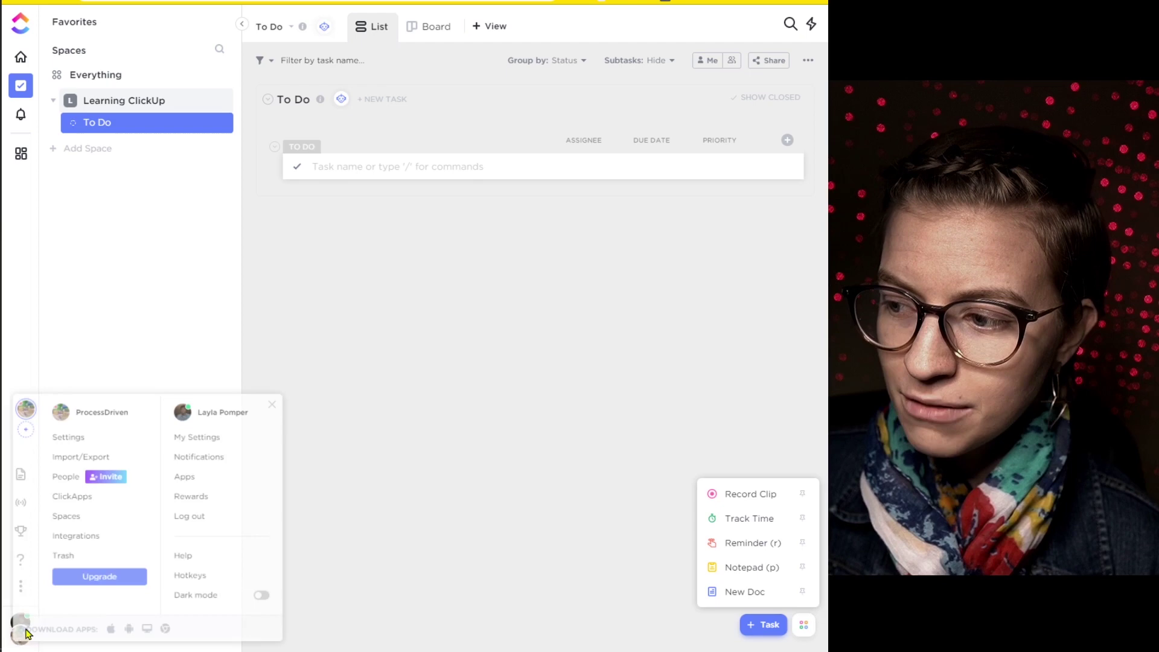
Go to Settings and open the Notifications page for the ProcessDriven Workspace
click(70, 437)
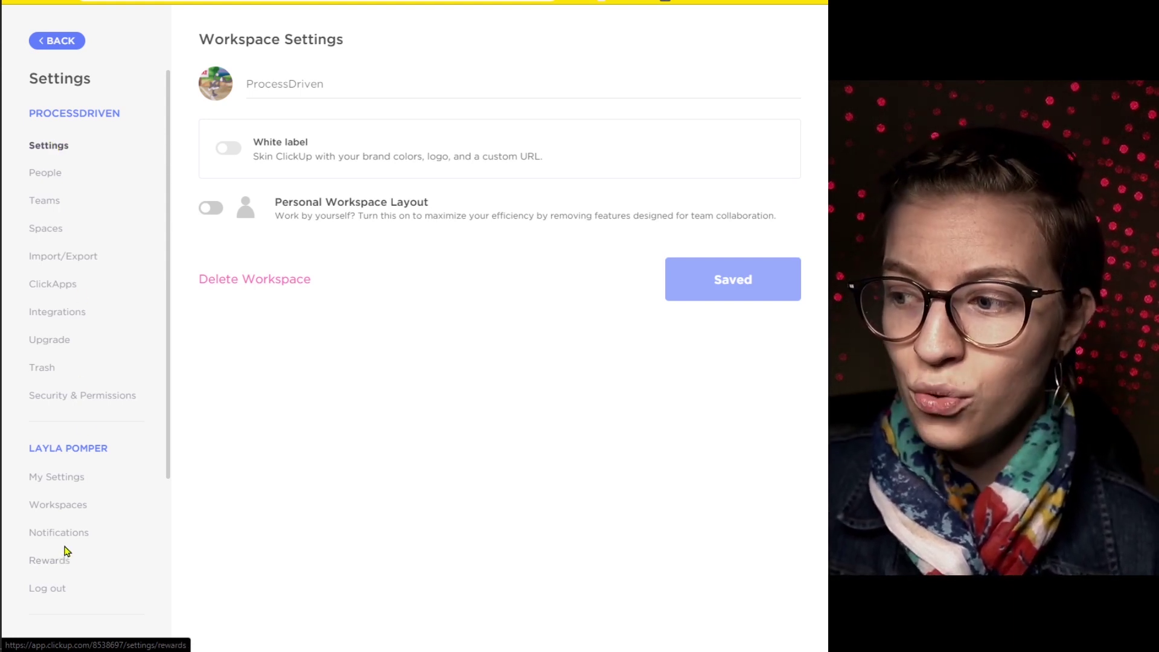
click(61, 537)
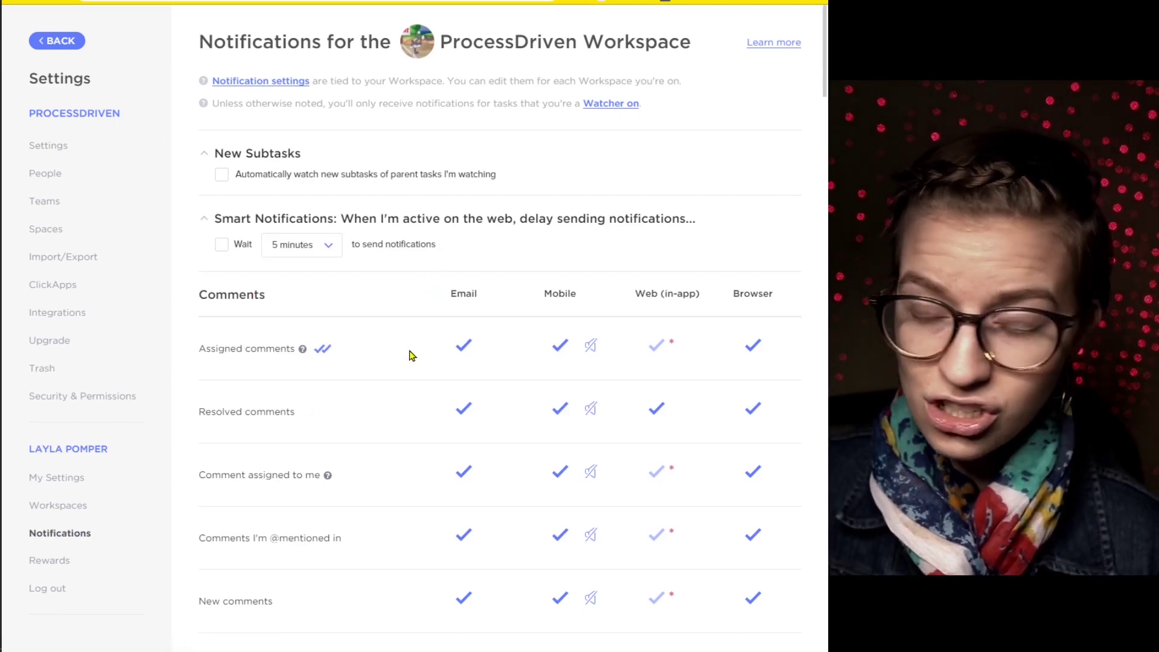
Uncheck the whole Email column under Comments and under Tasks, leaving Mobile, Web and Browser on
click(442, 294)
scroll(444, 294, down, 5)
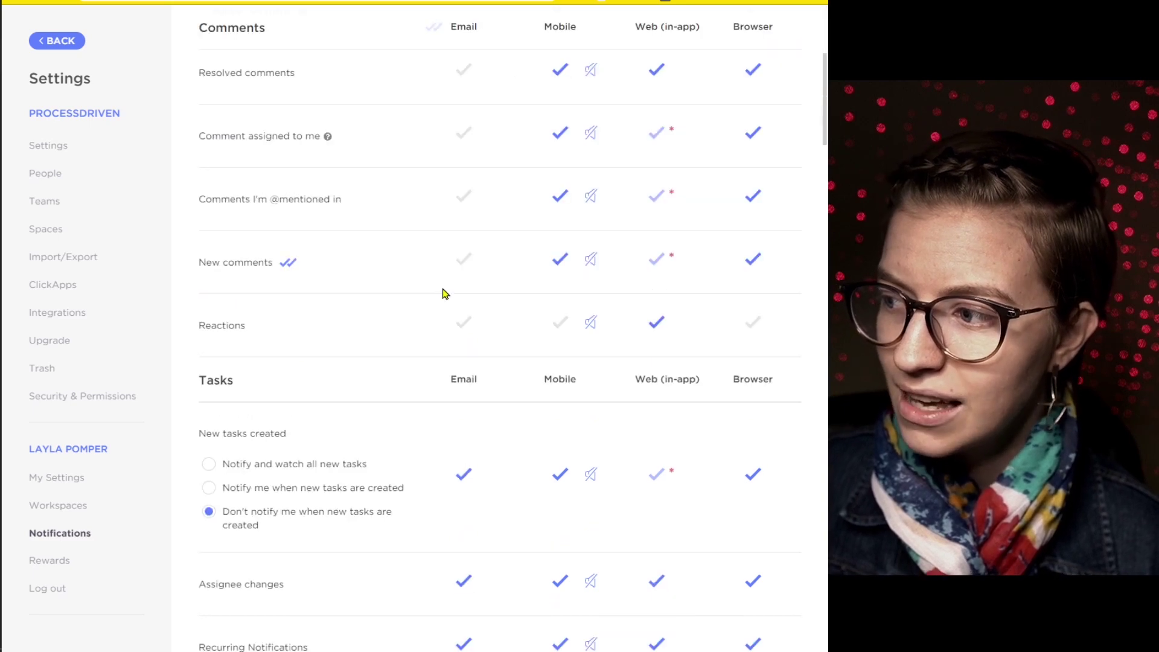
click(440, 385)
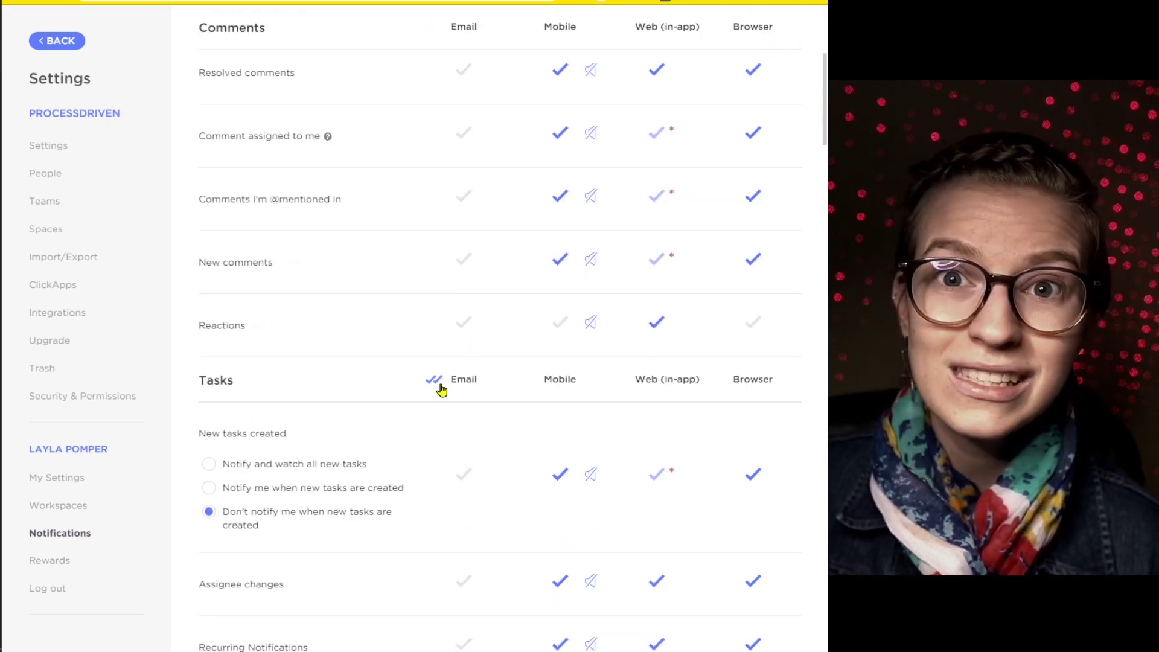
scroll(441, 389, down, 5)
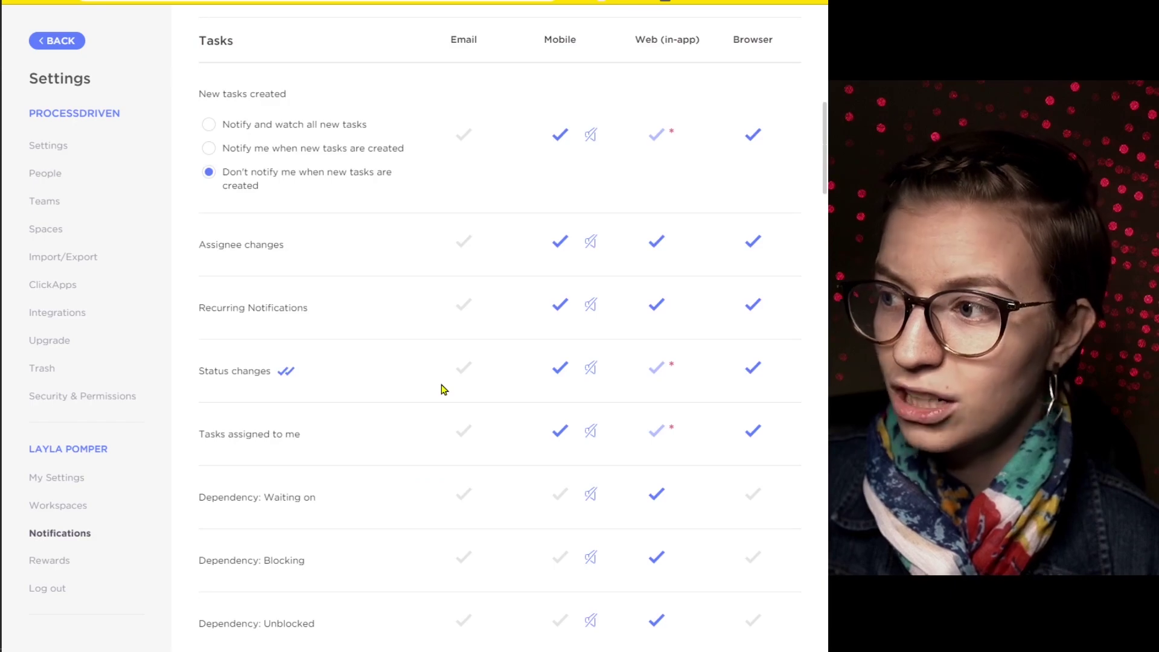